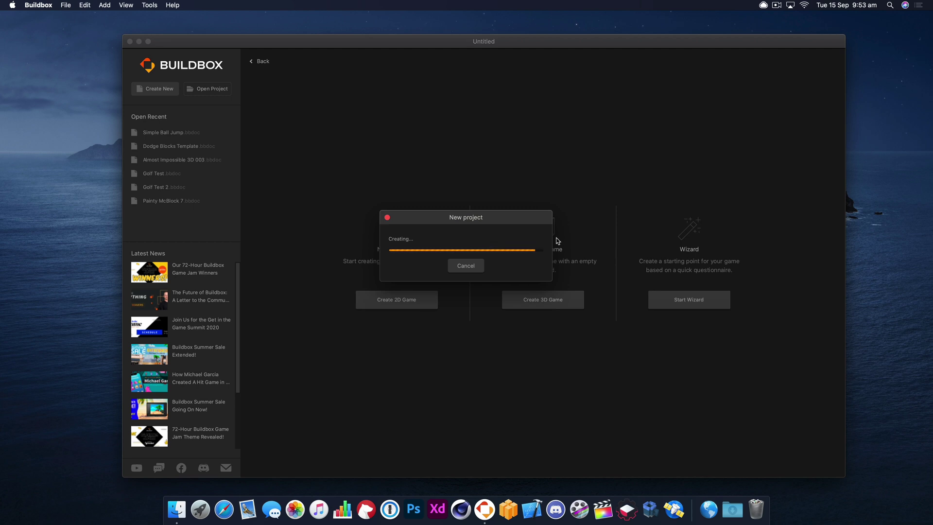
# - Open the 3D World scene and scale the cube into a flat slab, about 0.2 on Y and 2.27 on Z
pyautogui.click(592, 308)
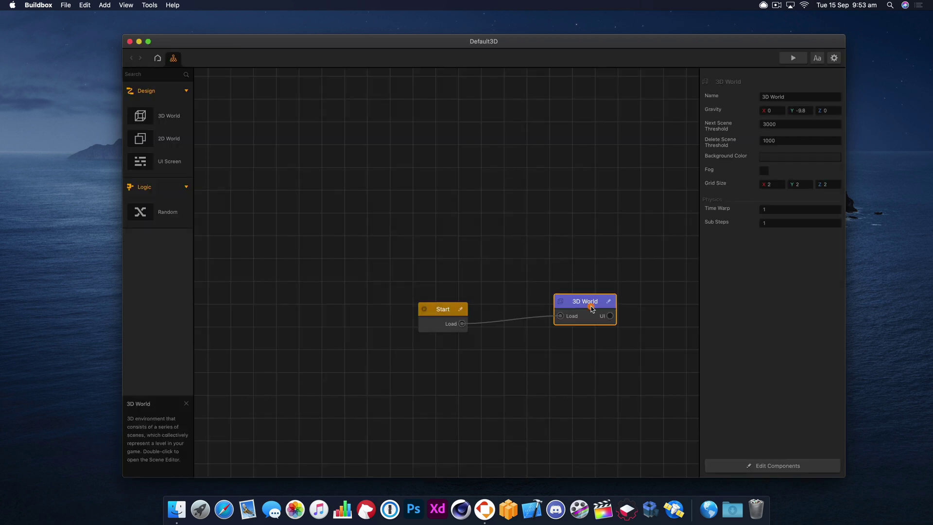
pyautogui.doubleClick(592, 309)
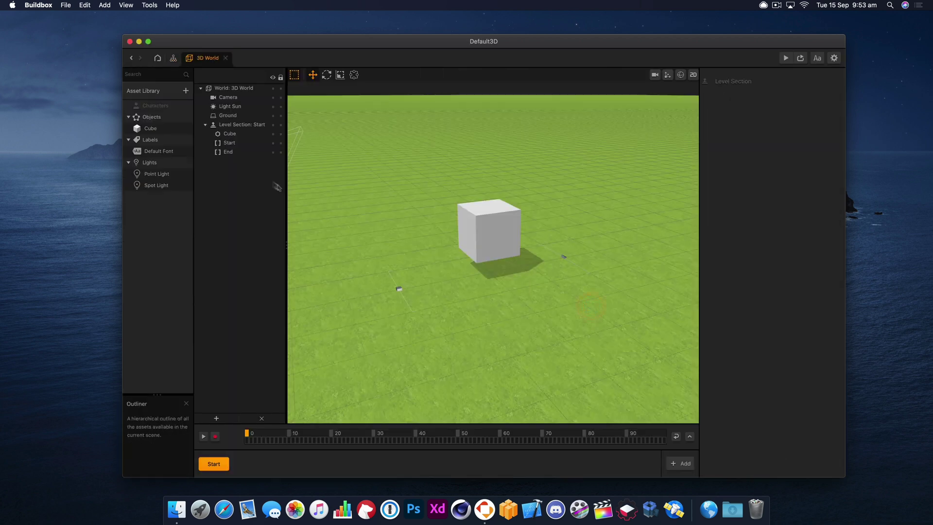
pyautogui.click(500, 230)
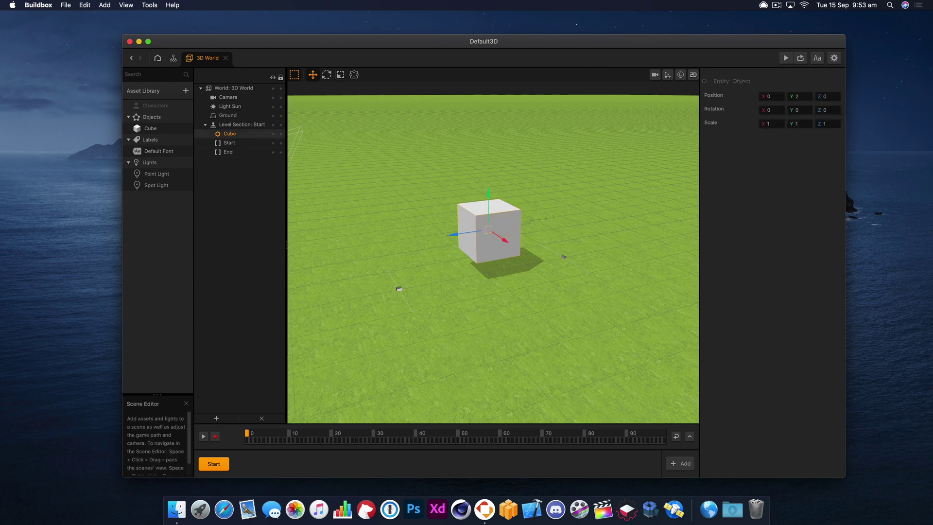
pyautogui.click(768, 124)
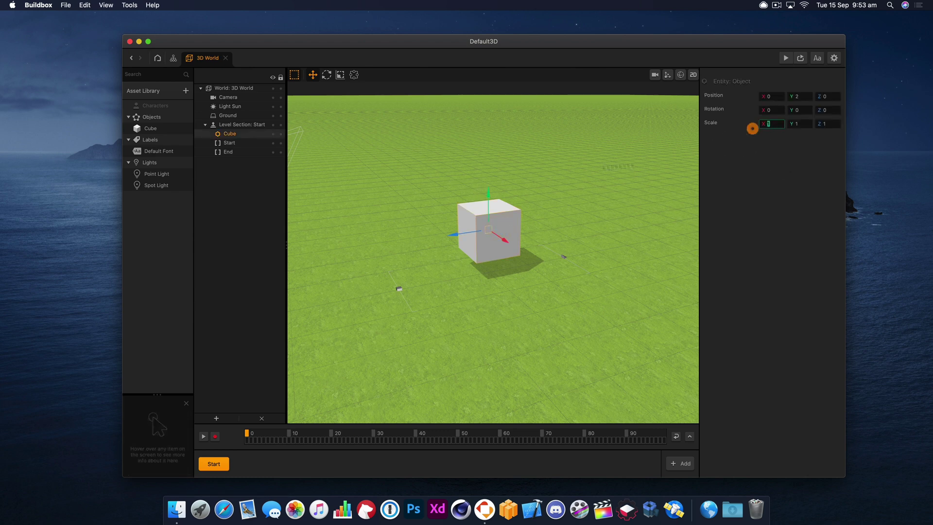
pyautogui.click(340, 75)
pyautogui.moveTo(488, 196); pyautogui.dragTo(414, 244)
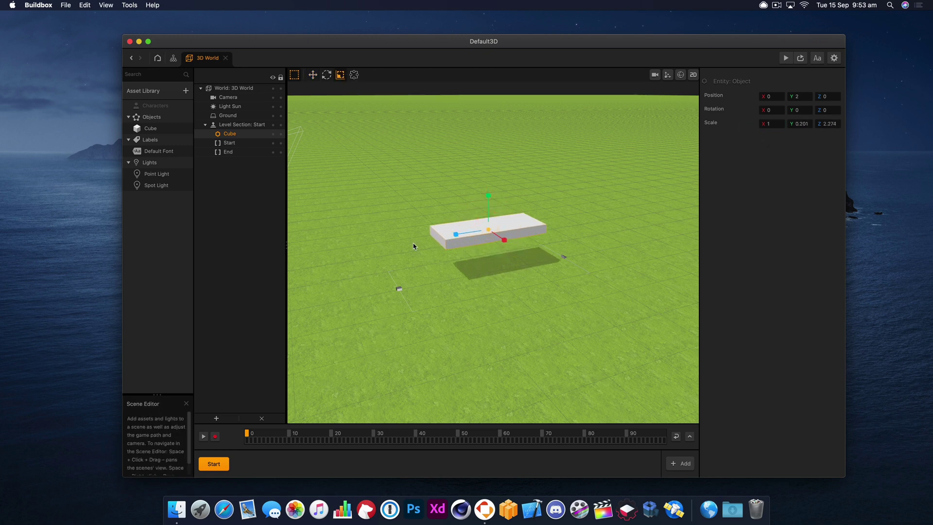
# - Add the Tube shape to the asset library and place a tube in the scene in front of the slab's near end
pyautogui.click(185, 91)
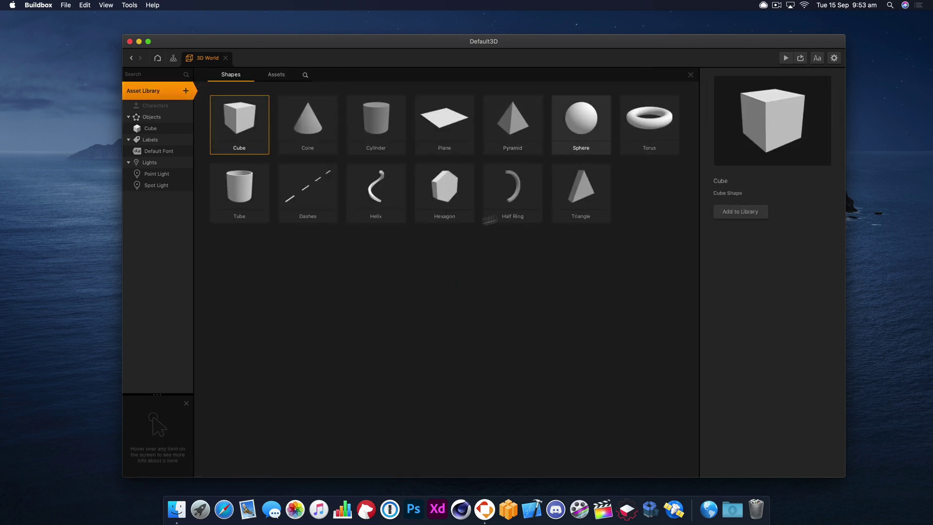
pyautogui.click(236, 199)
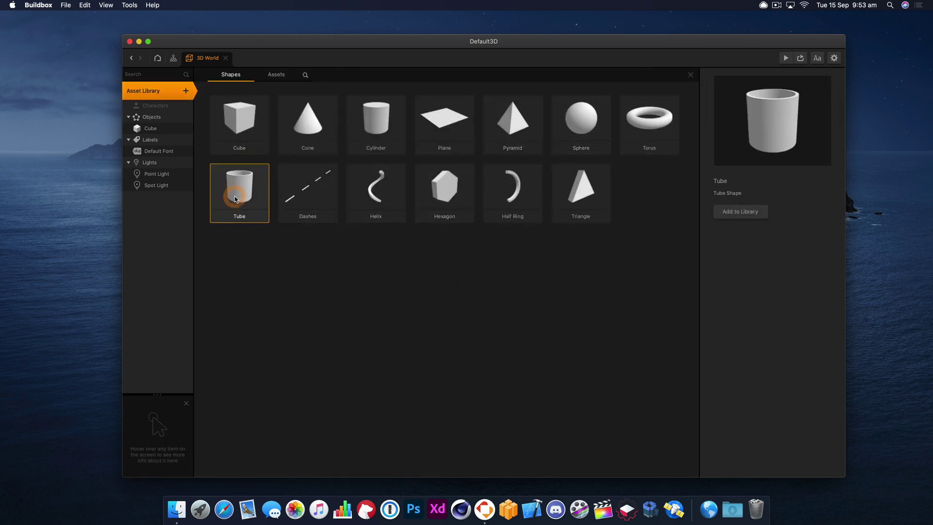
pyautogui.click(246, 189)
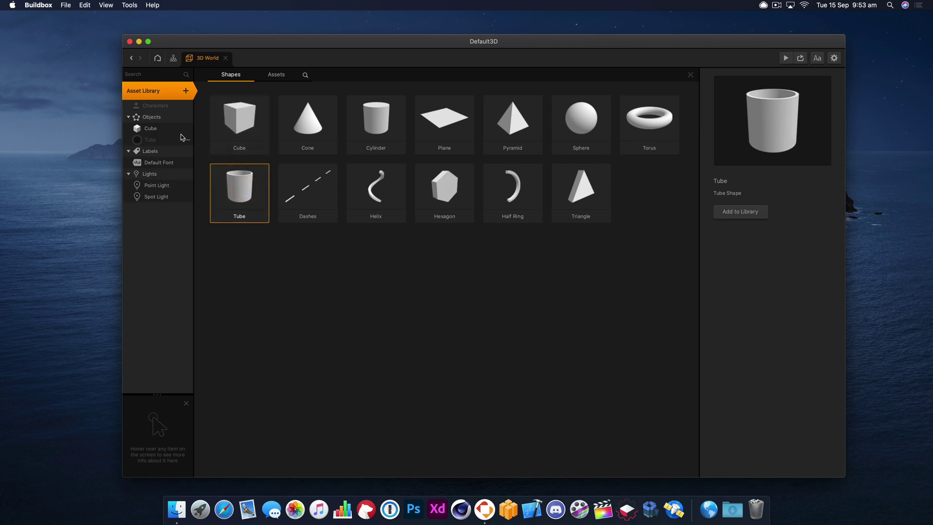
pyautogui.click(690, 75)
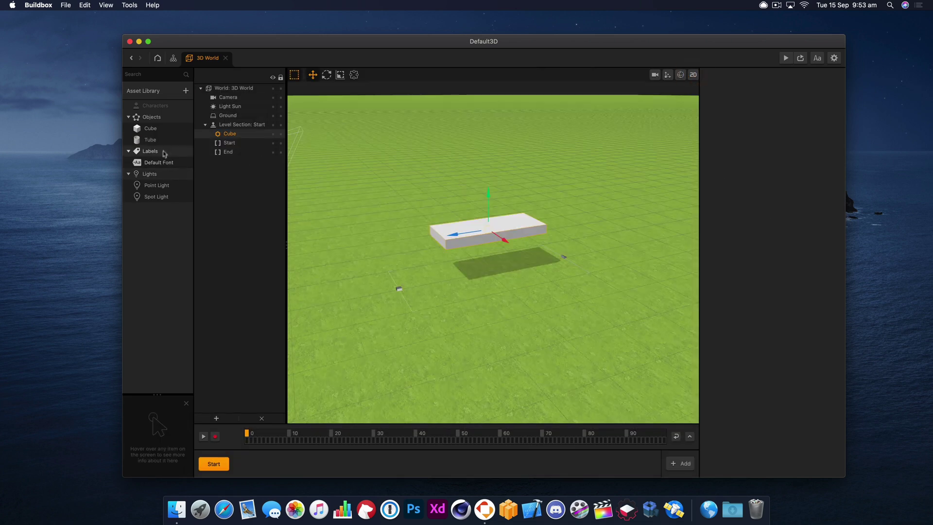
pyautogui.click(151, 139)
pyautogui.moveTo(440, 279); pyautogui.dragTo(401, 278)
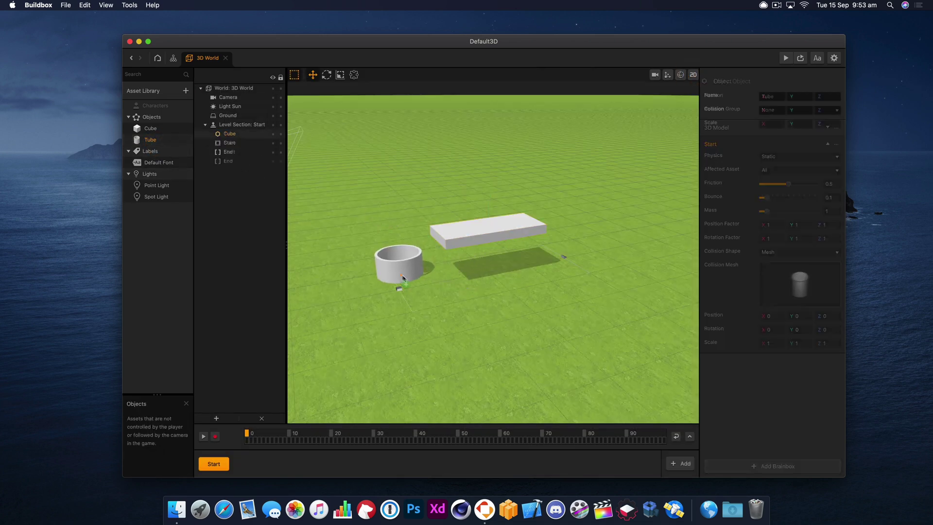
# - Set the tube's rotation to 90 on X and 90 on Z
pyautogui.moveTo(774, 123); pyautogui.dragTo(747, 113)
pyautogui.doubleClick(833, 97)
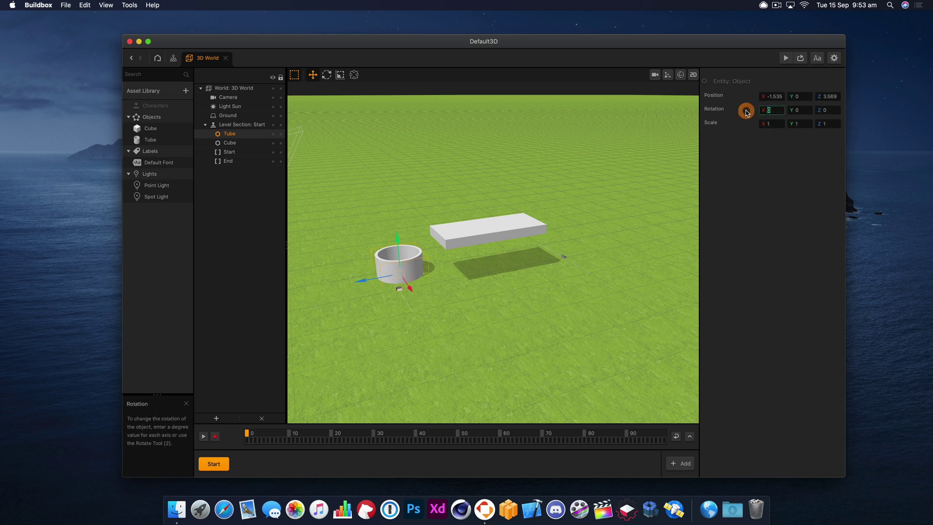
pyautogui.press('Return')
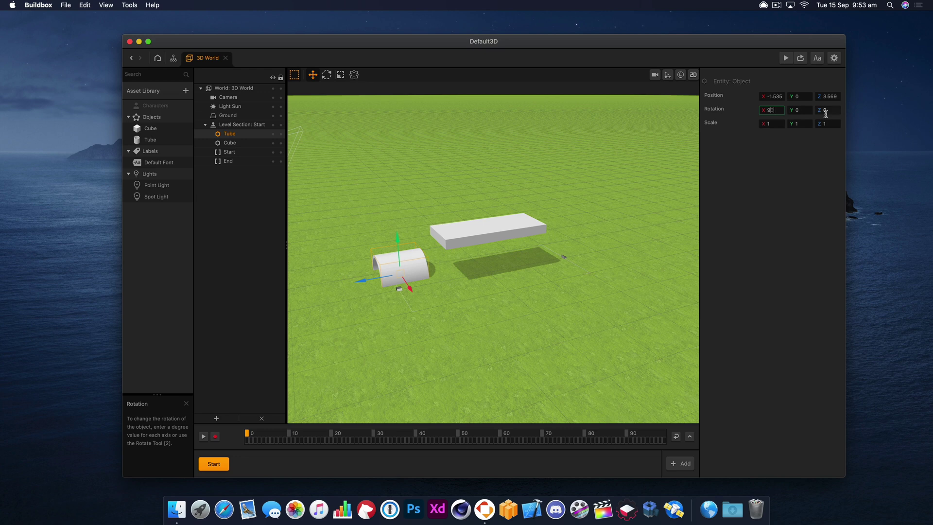
pyautogui.press('Return')
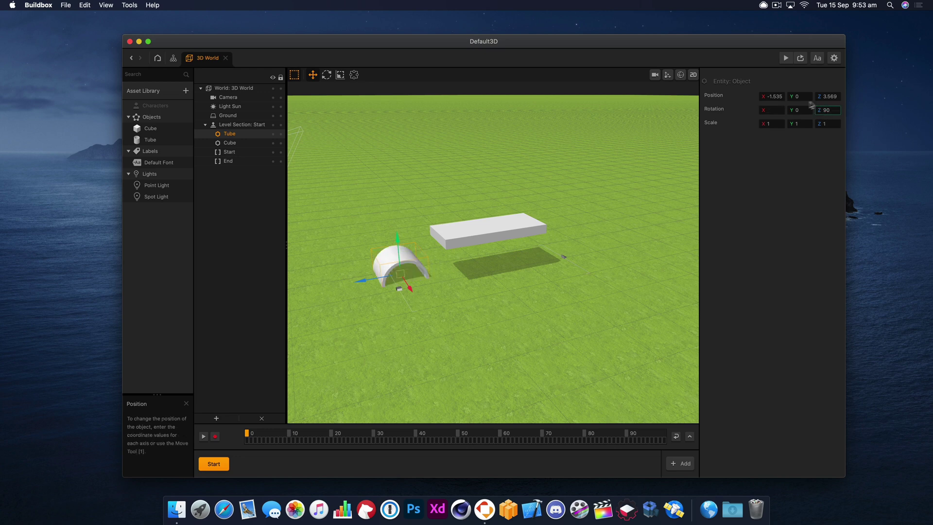
# - Set the tube's position to X 0, Y 1 and Z 3
pyautogui.doubleClick(783, 94)
pyautogui.write('1')
pyautogui.press('Return')
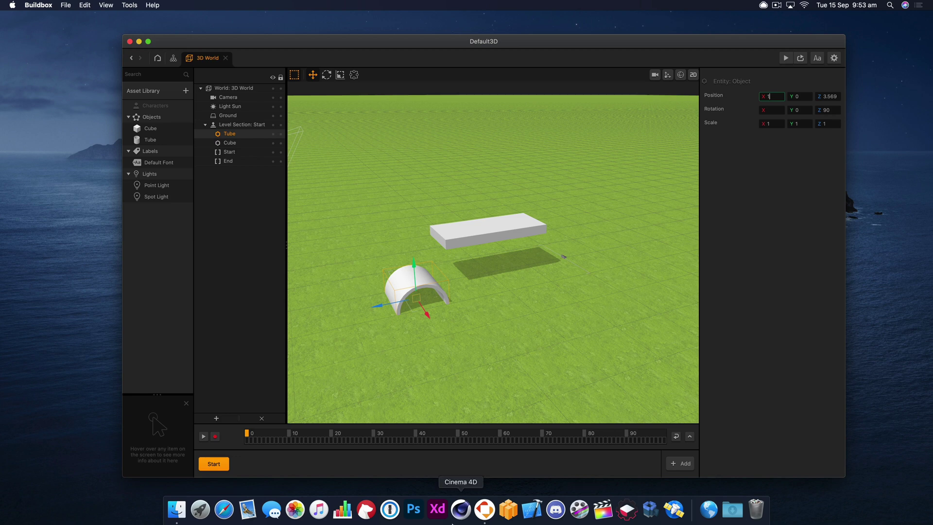
pyautogui.write('0')
pyautogui.press('Return')
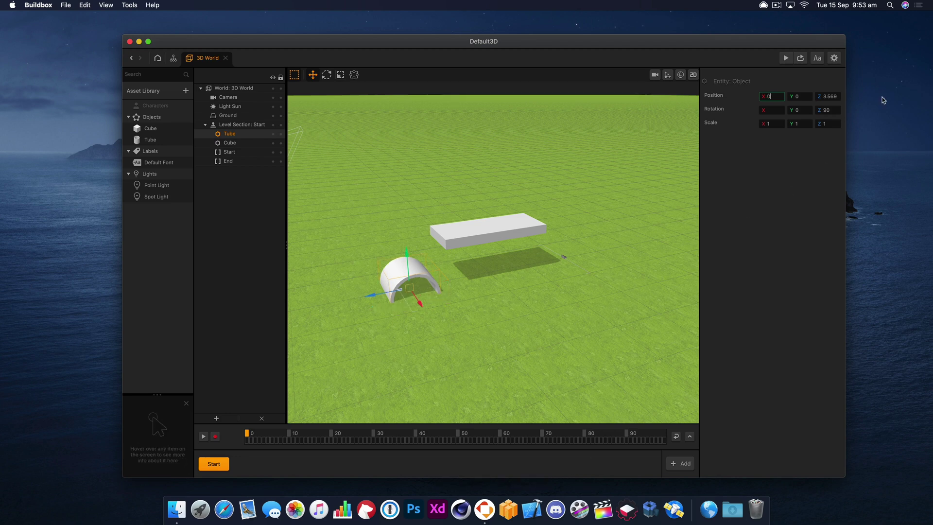
pyautogui.click(836, 95)
pyautogui.press('super+a')
pyautogui.write('3')
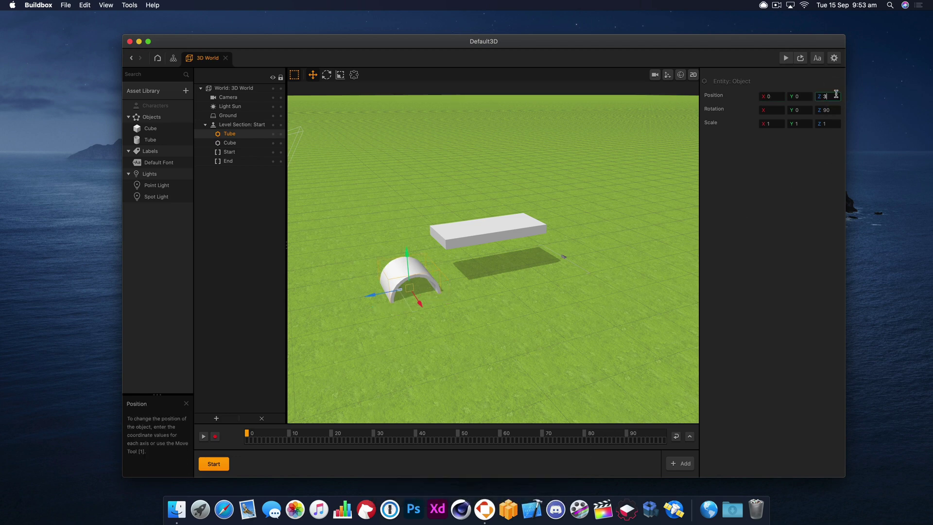
pyautogui.press('Return')
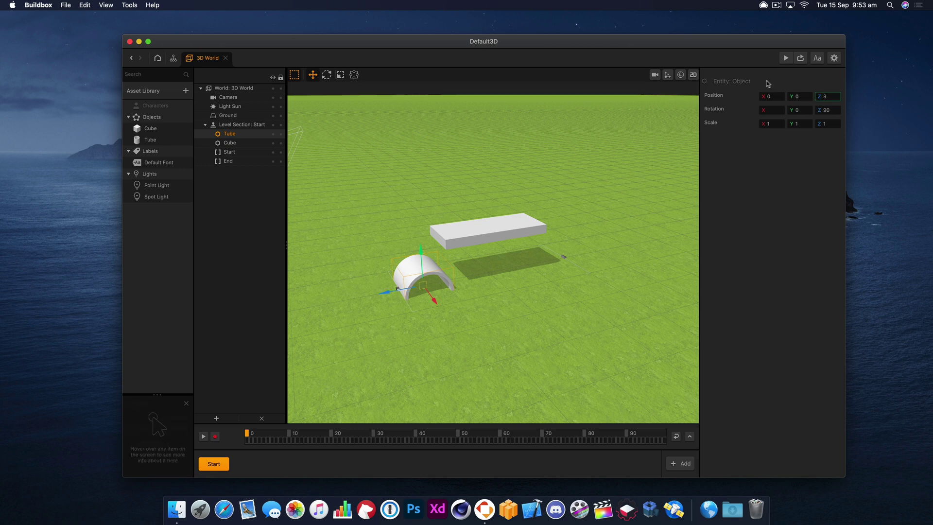
pyautogui.moveTo(803, 96); pyautogui.dragTo(773, 96)
pyautogui.write('2')
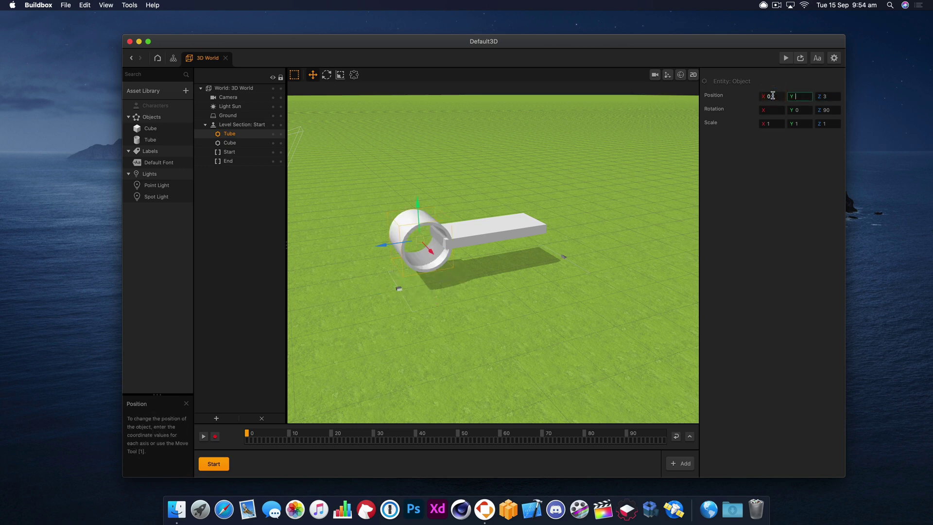
# - Lower the slab to about Y 1.08 and set its scale to 0.1 on Y and 2 on Z
pyautogui.click(488, 242)
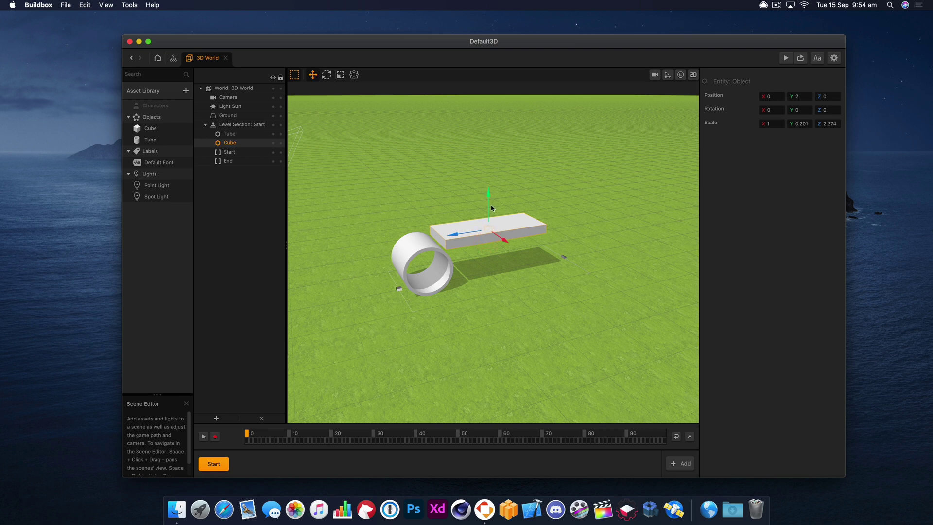
pyautogui.moveTo(490, 209); pyautogui.dragTo(489, 229)
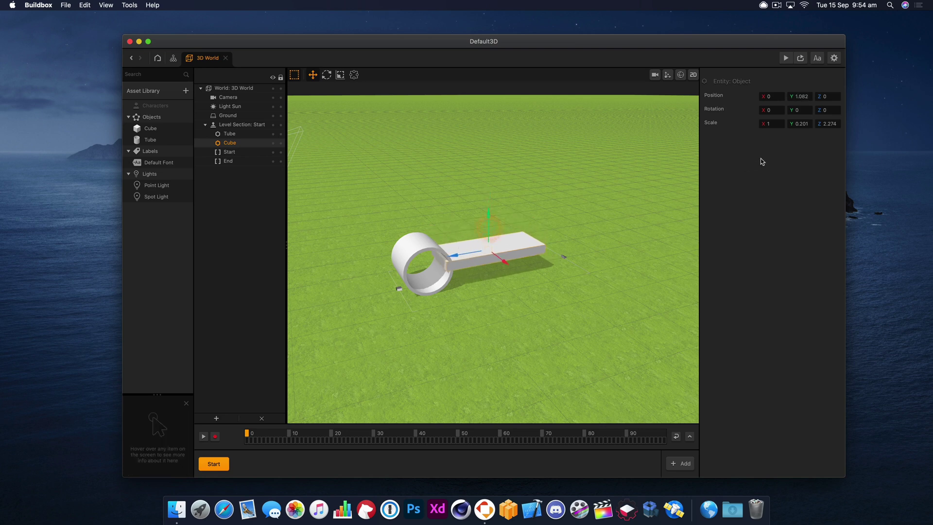
pyautogui.click(796, 124)
pyautogui.press('super+a')
pyautogui.write('0.1')
pyautogui.press('Return')
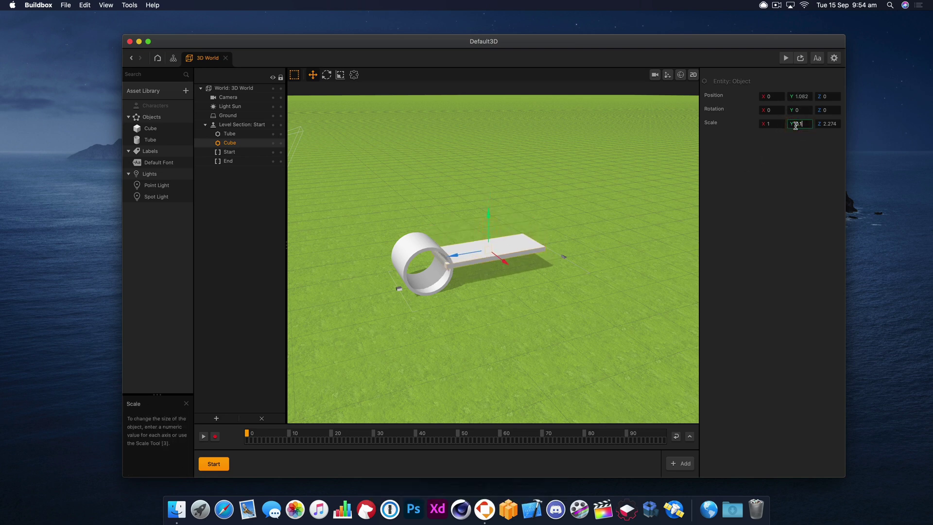
pyautogui.click(832, 124)
pyautogui.press('super+a')
pyautogui.write('2')
pyautogui.press('Return')
# - Move the tube away from the slab and set its Z position to 3.5
pyautogui.moveTo(481, 268); pyautogui.dragTo(474, 266)
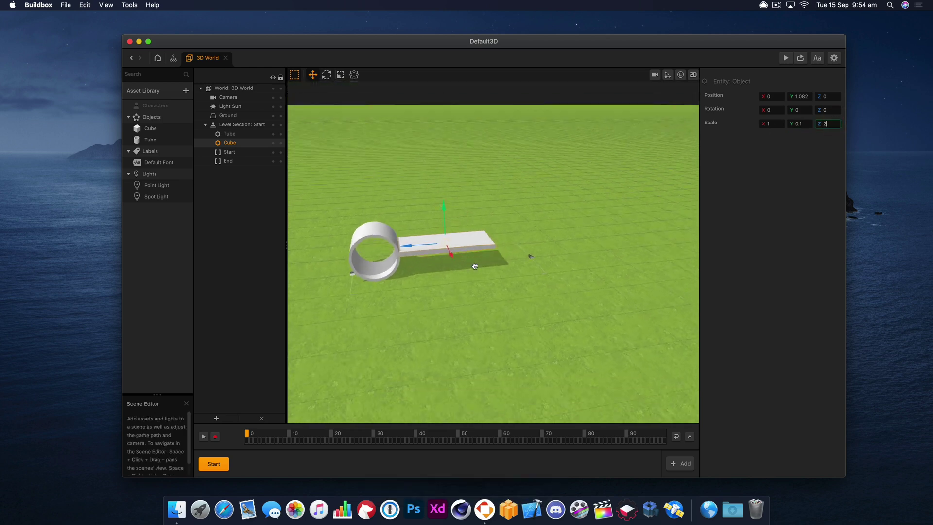
pyautogui.click(367, 238)
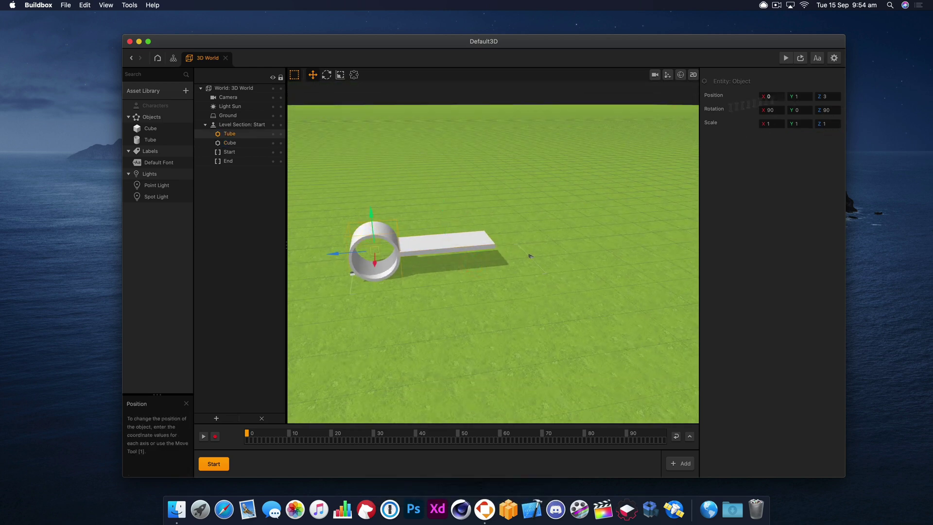
pyautogui.moveTo(342, 253); pyautogui.dragTo(335, 253)
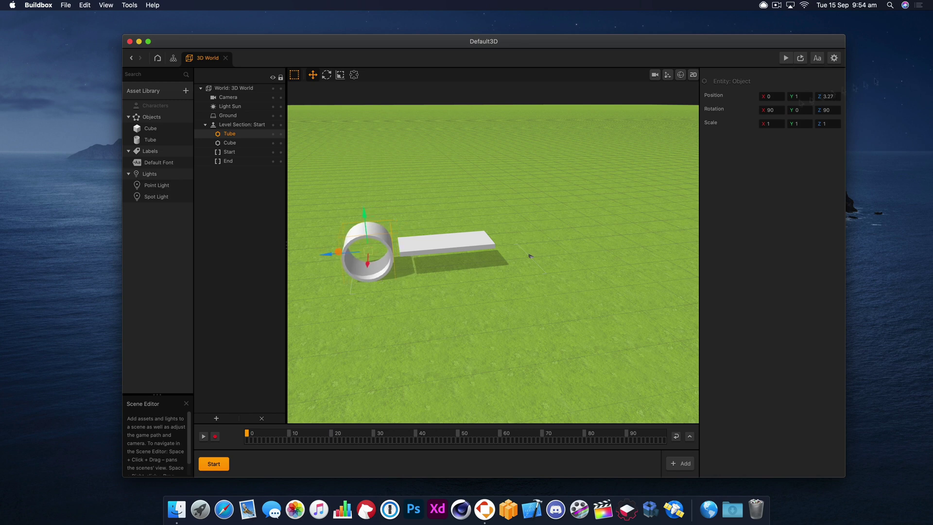
pyautogui.click(840, 97)
pyautogui.press('super+a')
pyautogui.write('3.5')
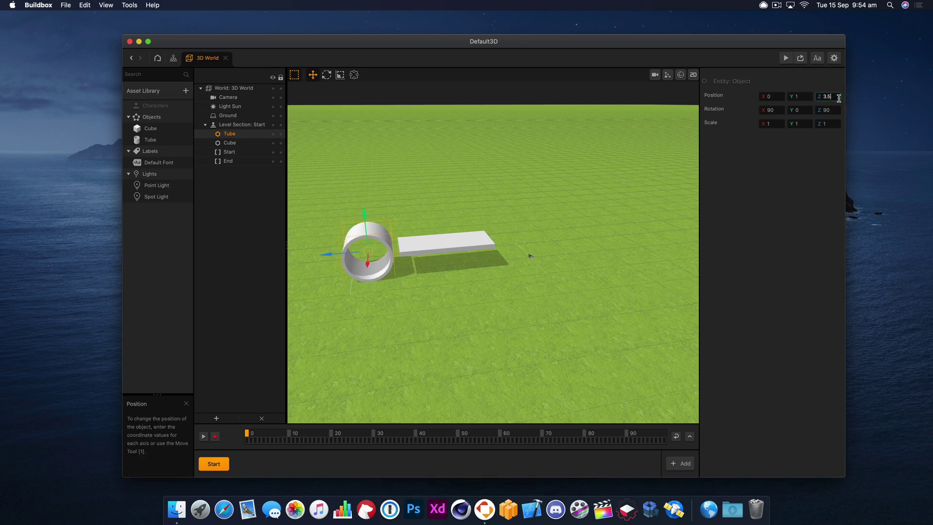
pyautogui.press('Return')
# - Change the collision shape of the Tube asset from the library to Cylinder
pyautogui.click(400, 161)
pyautogui.click(374, 234)
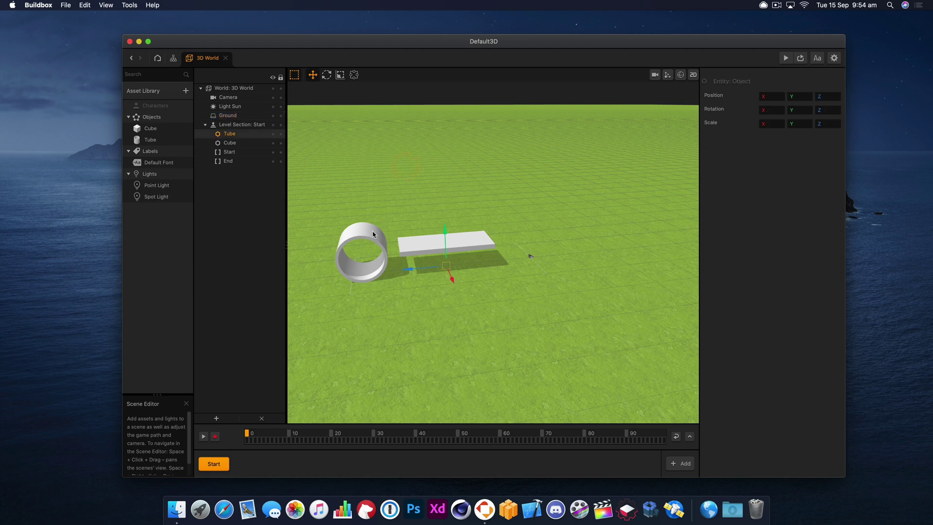
pyautogui.click(232, 135)
pyautogui.click(151, 140)
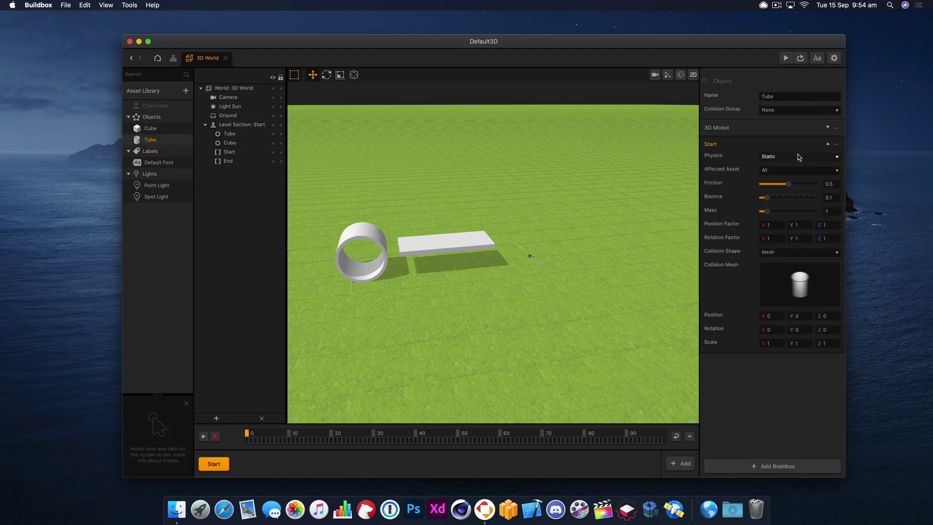
pyautogui.click(794, 252)
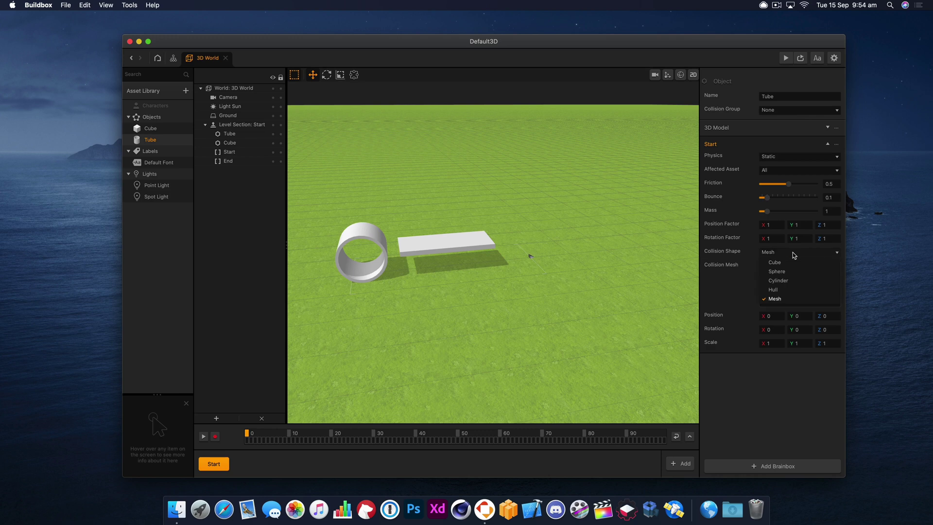
pyautogui.click(801, 280)
# - Show the objects' component entries in the scene, inspect the tube's Start settings, and hide the entries again
pyautogui.click(681, 74)
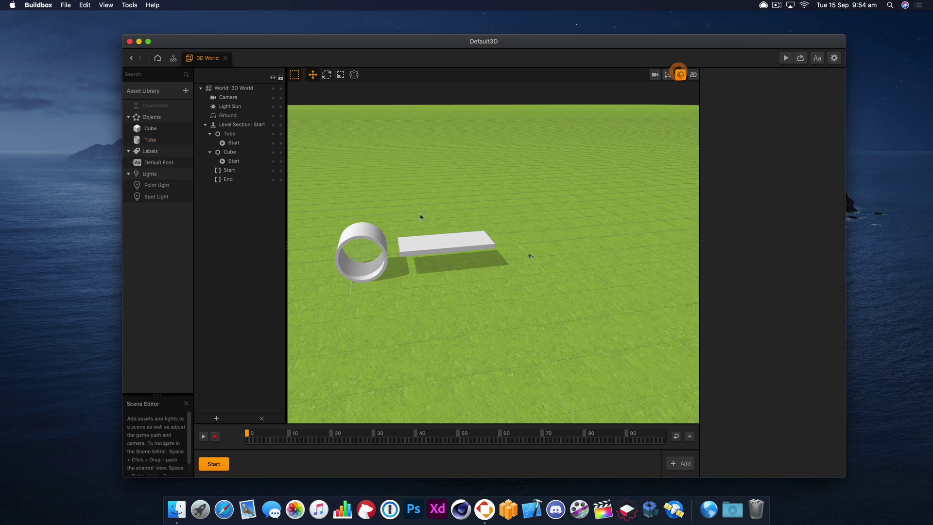
pyautogui.click(344, 238)
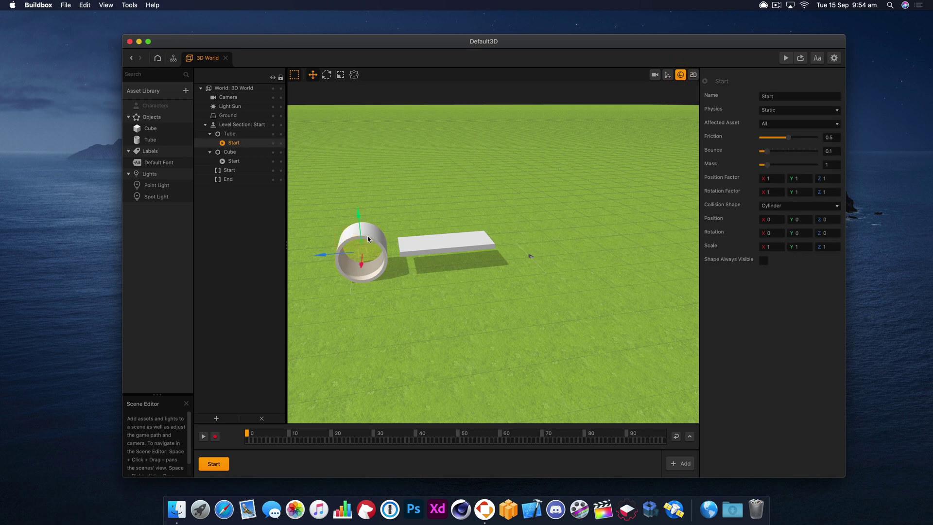
pyautogui.click(681, 75)
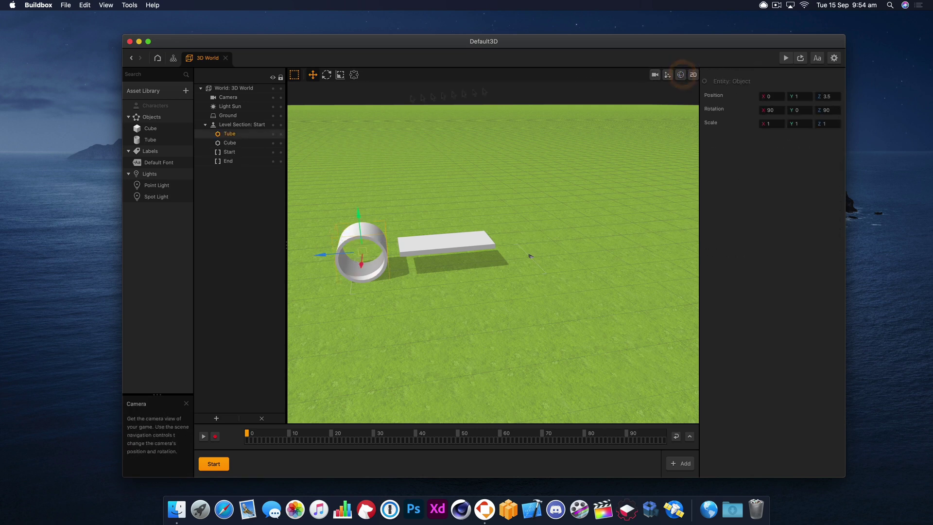
# - Duplicate the tube, move the copy to the slab's other end and set its Z position to -3.5
pyautogui.press('super+d')
pyautogui.moveTo(395, 252); pyautogui.dragTo(510, 250)
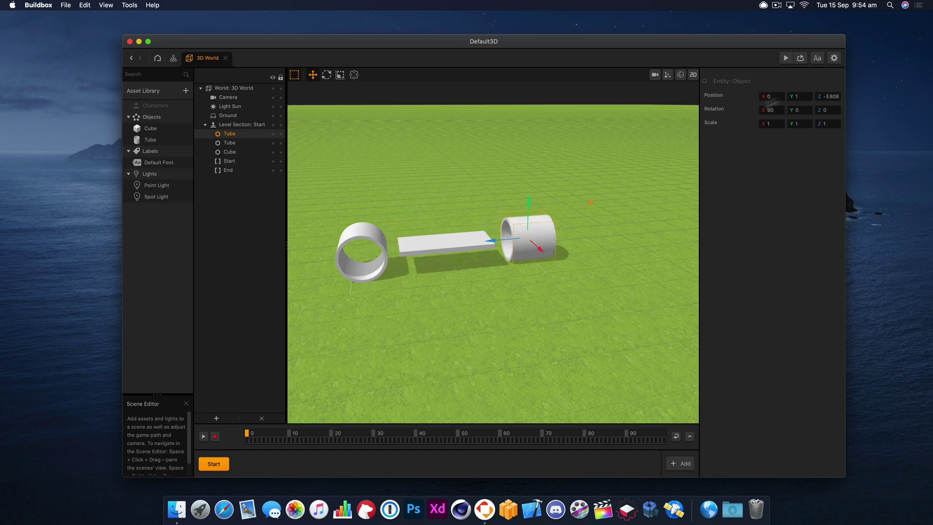
pyautogui.click(824, 97)
pyautogui.press('super+a')
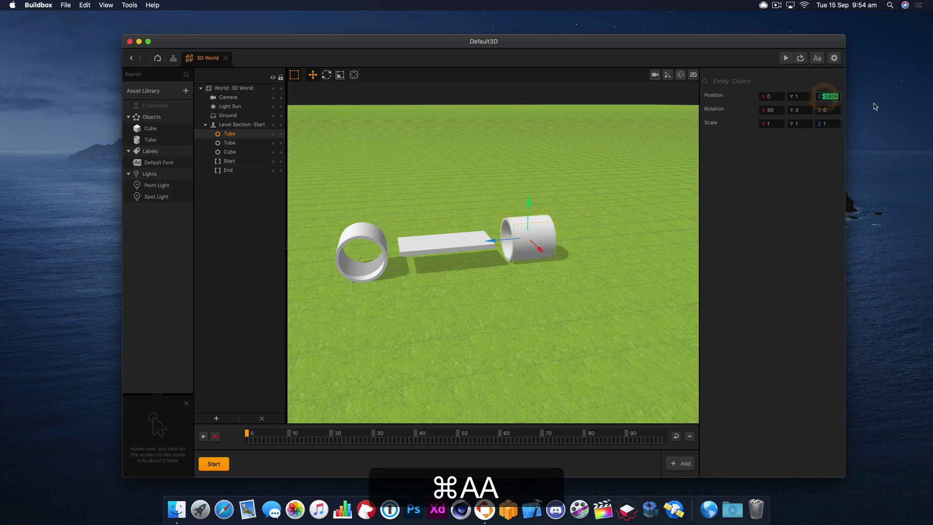
pyautogui.write('--3.5')
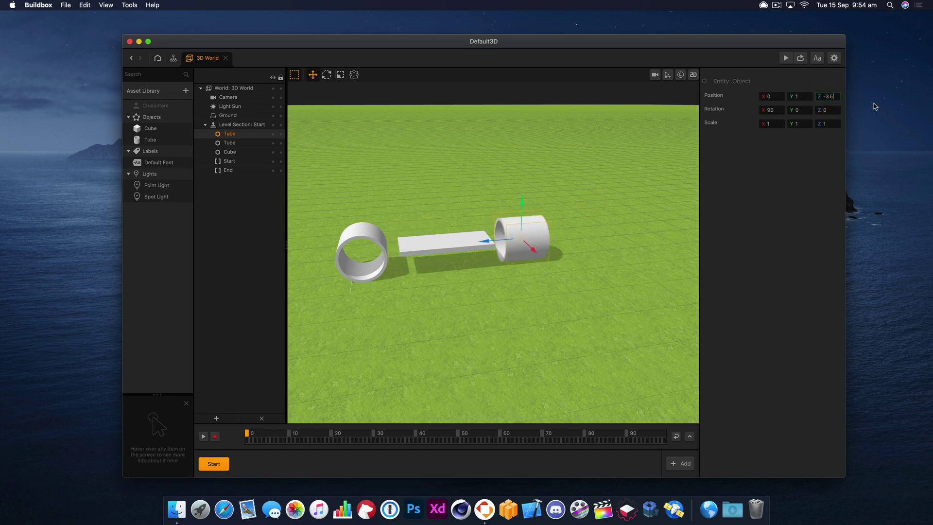
# - Set the copied tube's rotation to X 0 and Z 90
pyautogui.click(757, 109)
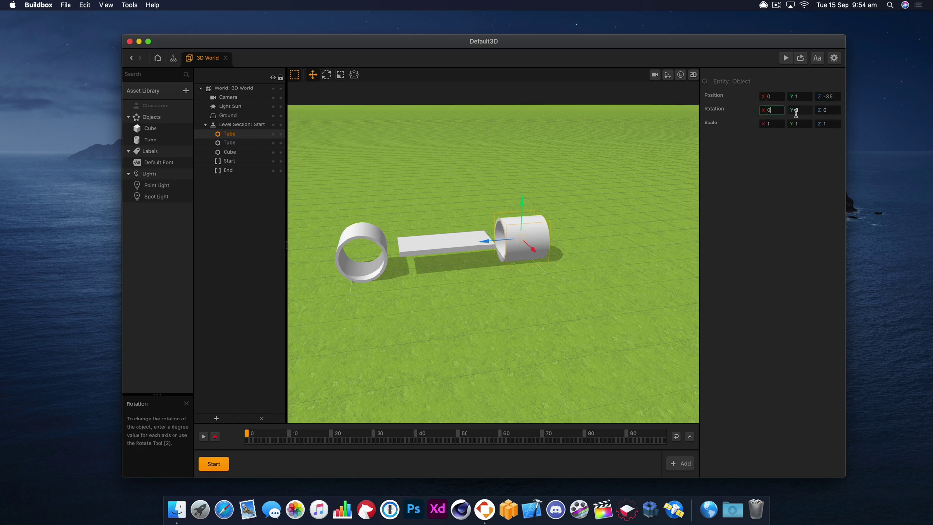
pyautogui.click(828, 110)
pyautogui.write('90')
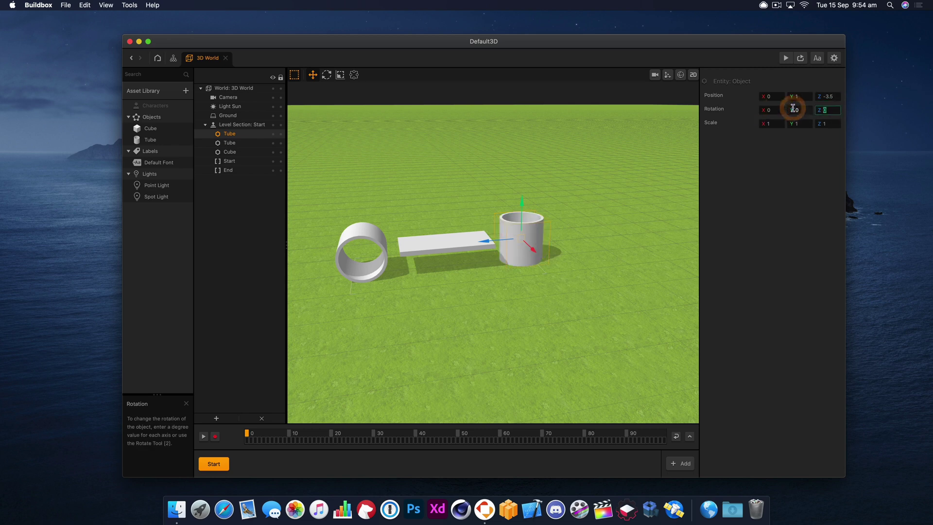
pyautogui.click(398, 228)
pyautogui.moveTo(461, 229); pyautogui.dragTo(464, 228, button='right')
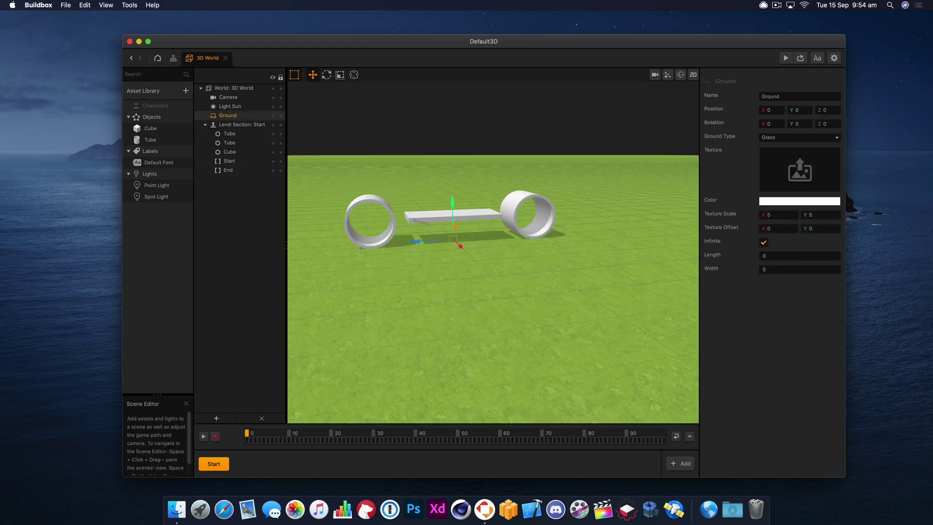
# - Link the slab and the tube at its positive Z end with a linker
pyautogui.click(450, 219)
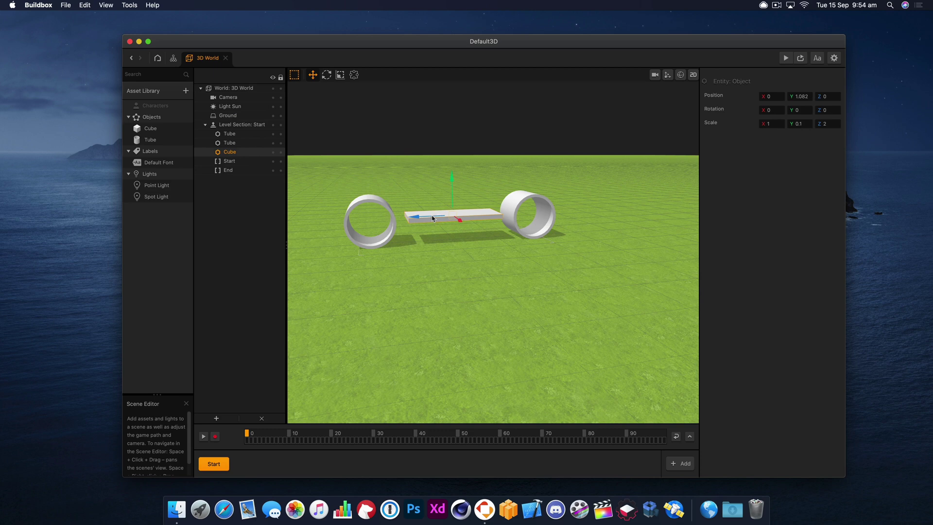
pyautogui.keyDown('shift'); pyautogui.click(380, 207); pyautogui.keyUp('shift')
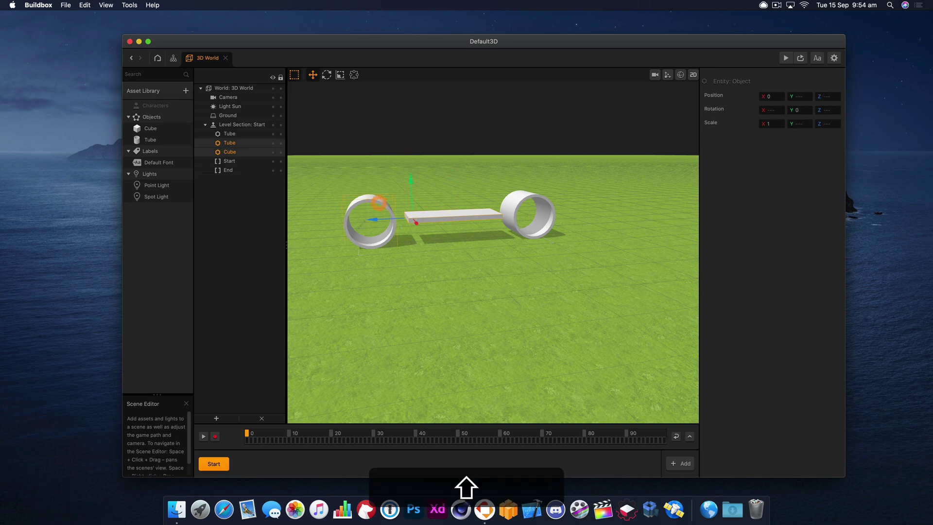
pyautogui.click(217, 418)
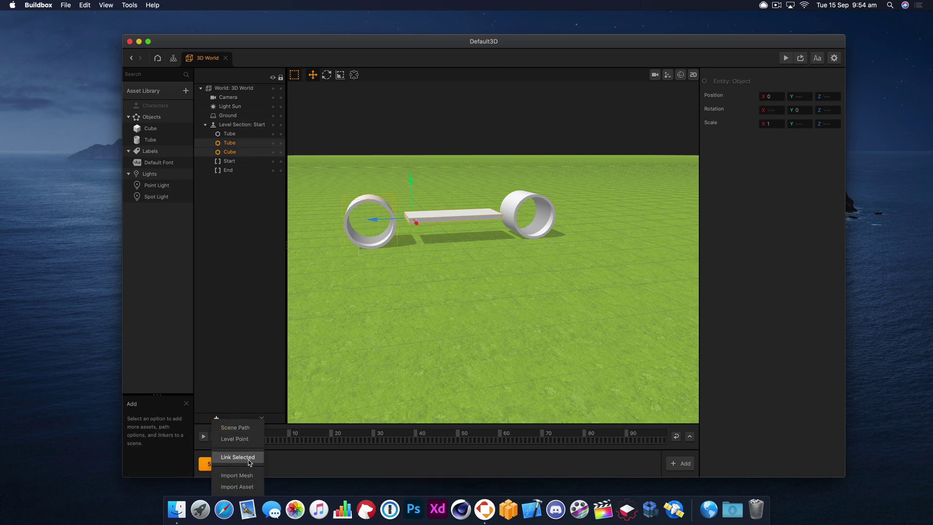
pyautogui.click(254, 462)
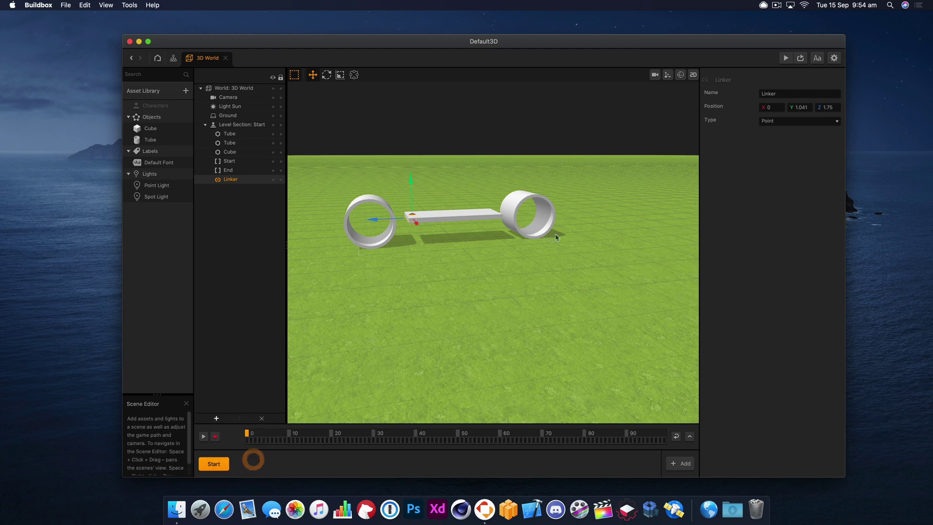
# - Link the slab and the tube at its negative Z end with a second linker
pyautogui.keyDown('shift'); pyautogui.click(524, 199); pyautogui.keyUp('shift')
pyautogui.click(217, 418)
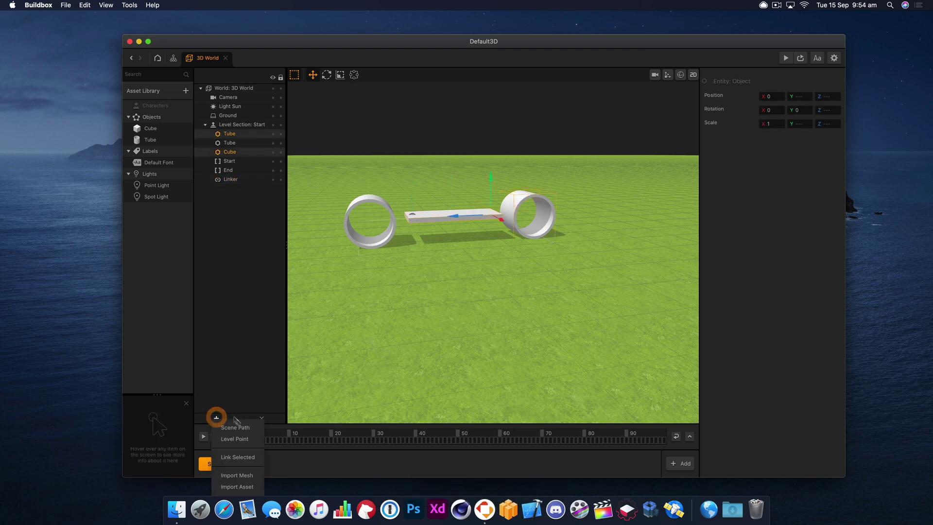
pyautogui.click(251, 460)
pyautogui.click(456, 143)
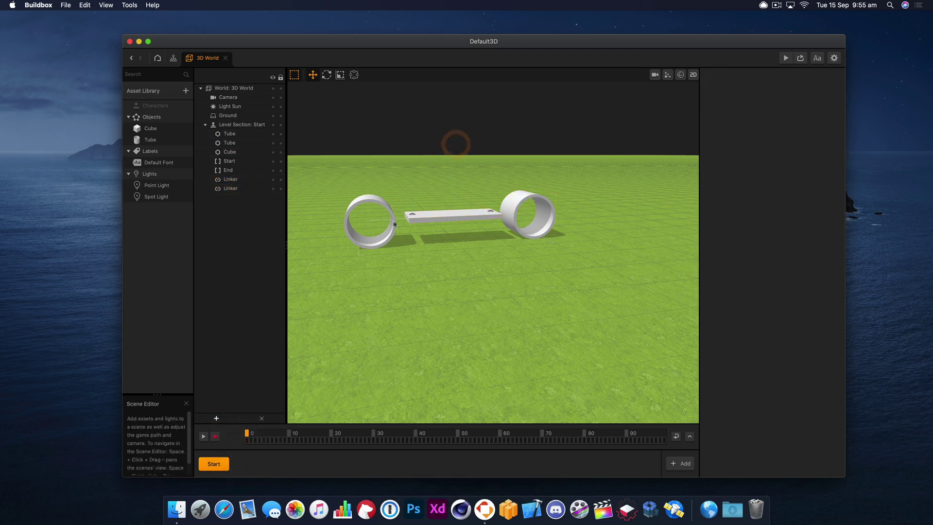
# - Move the first linker into the centre of its tube at about Z 3.54 and set its type to Hinge
pyautogui.click(229, 179)
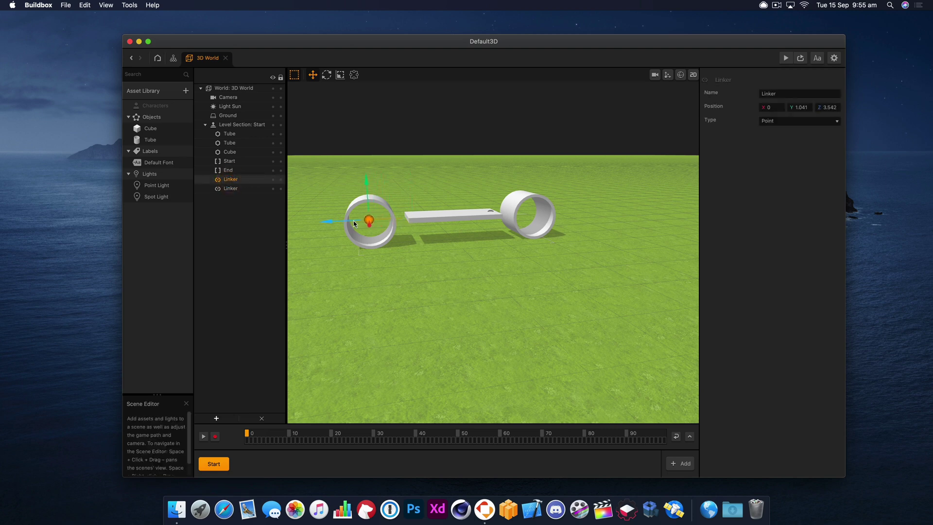
pyautogui.click(769, 121)
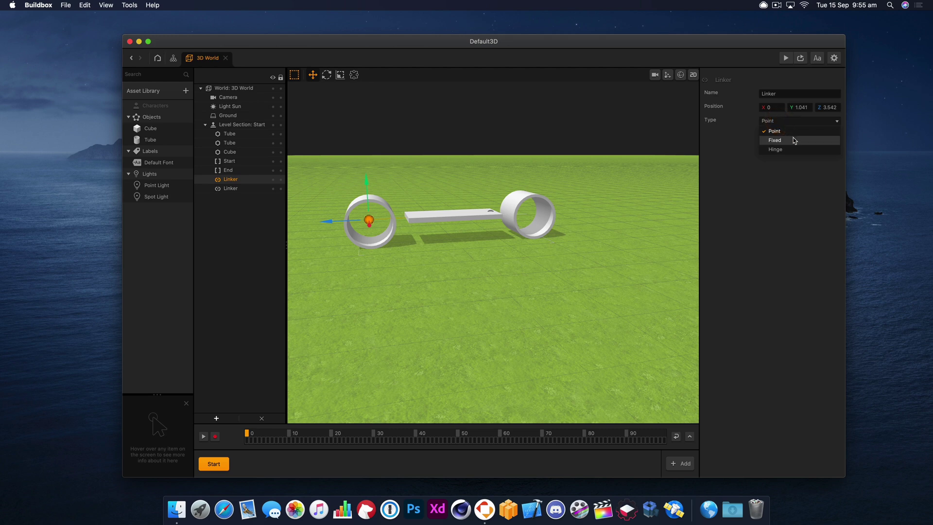
pyautogui.click(794, 150)
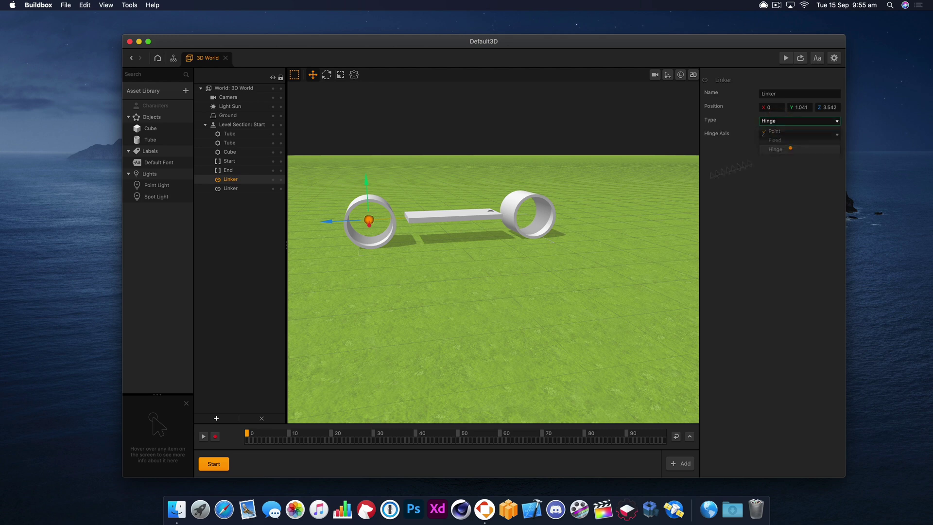
# - Move the second linker into the opposite tube at about Z -3.45 and set its type to Hinge
pyautogui.click(492, 212)
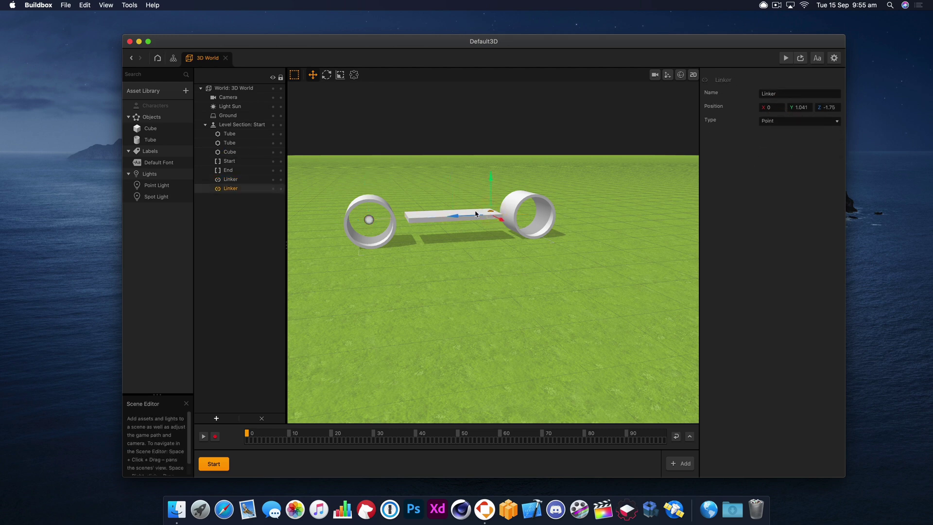
pyautogui.moveTo(515, 218); pyautogui.dragTo(509, 218)
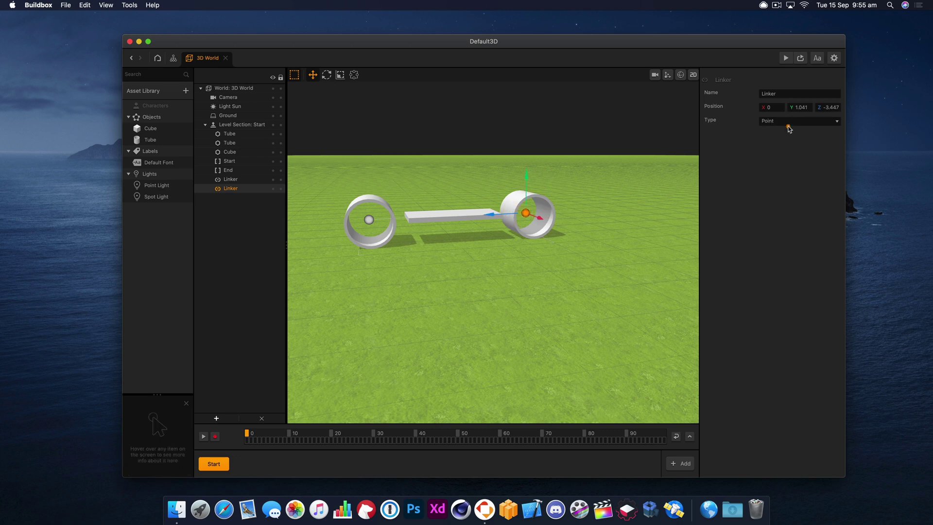
pyautogui.click(787, 122)
pyautogui.click(794, 150)
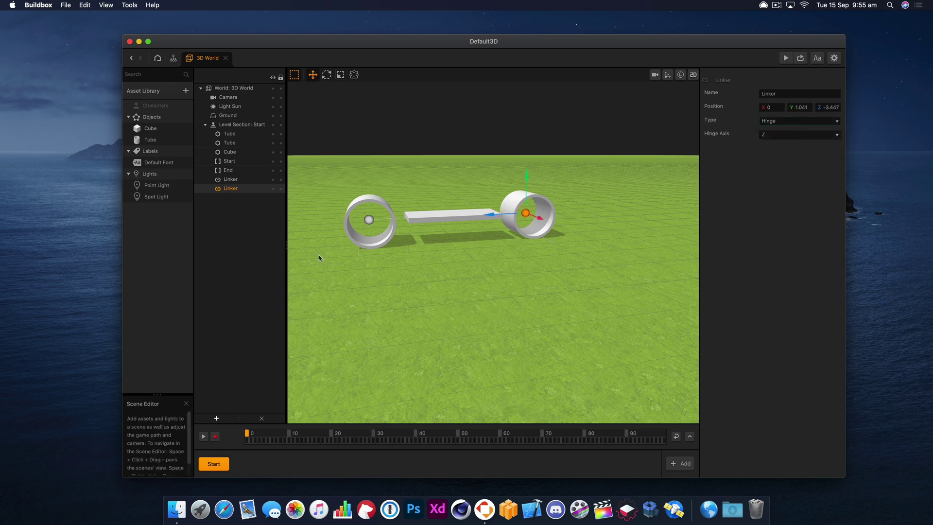
# - Set the first linker's position to Y 1 and Z 3.5
pyautogui.click(370, 221)
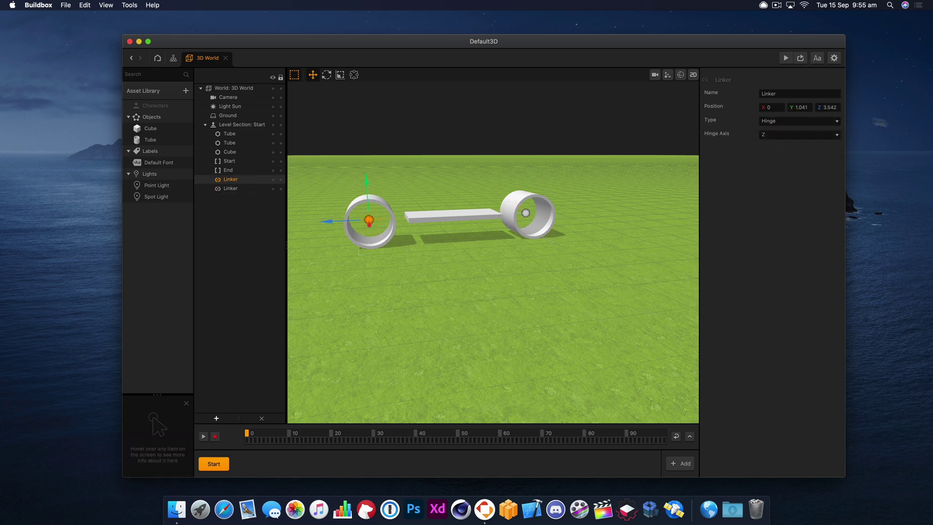
pyautogui.click(796, 106)
pyautogui.press('super+a')
pyautogui.write('1')
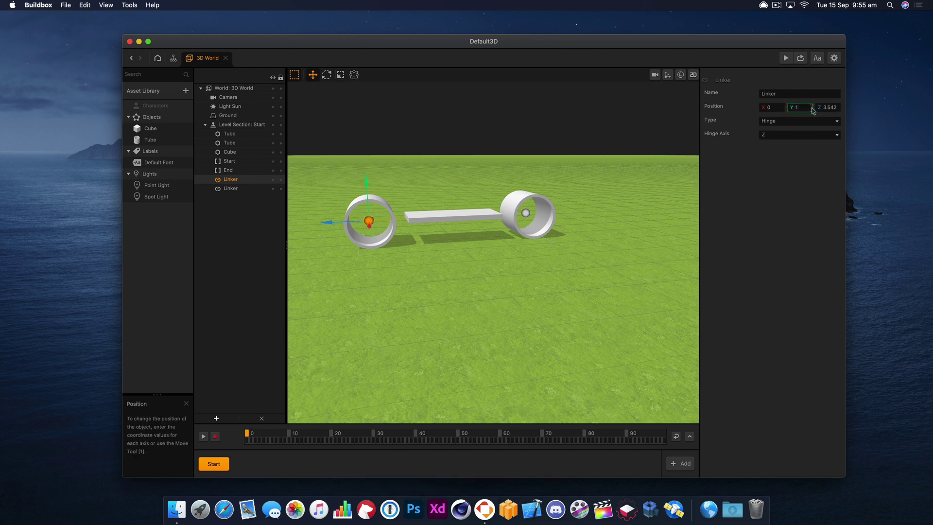
pyautogui.press('super+a')
pyautogui.write('3.5')
pyautogui.press('Return')
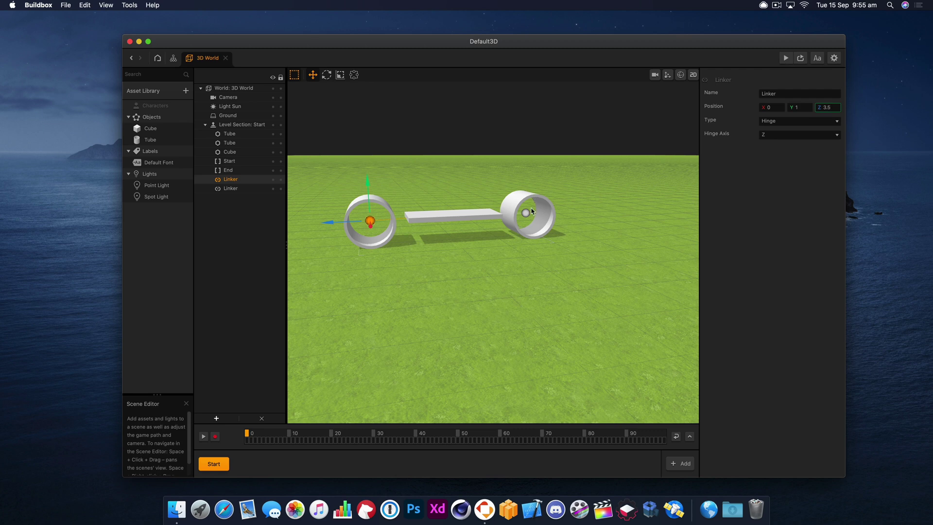
# - Set the second linker's position to Z -3.5 and Y 1
pyautogui.click(531, 212)
pyautogui.click(837, 108)
pyautogui.press('super+a')
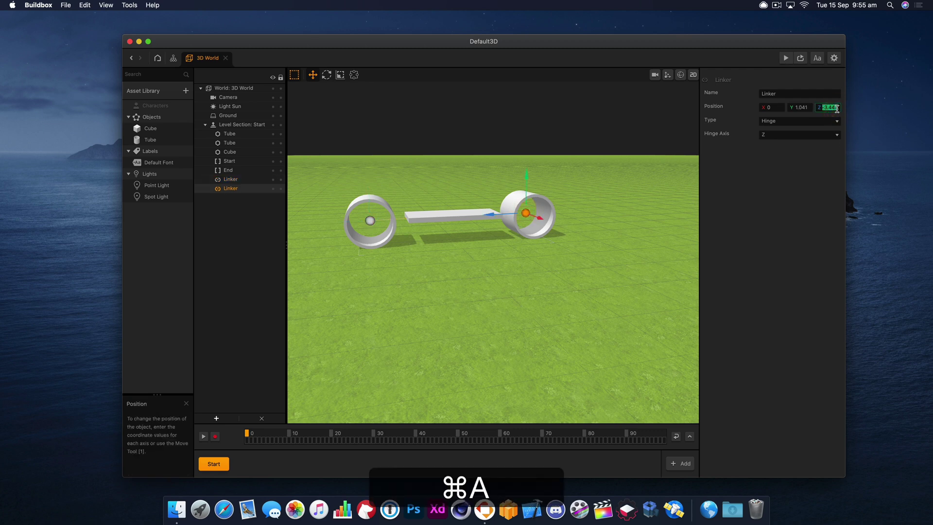
pyautogui.write('-3.')
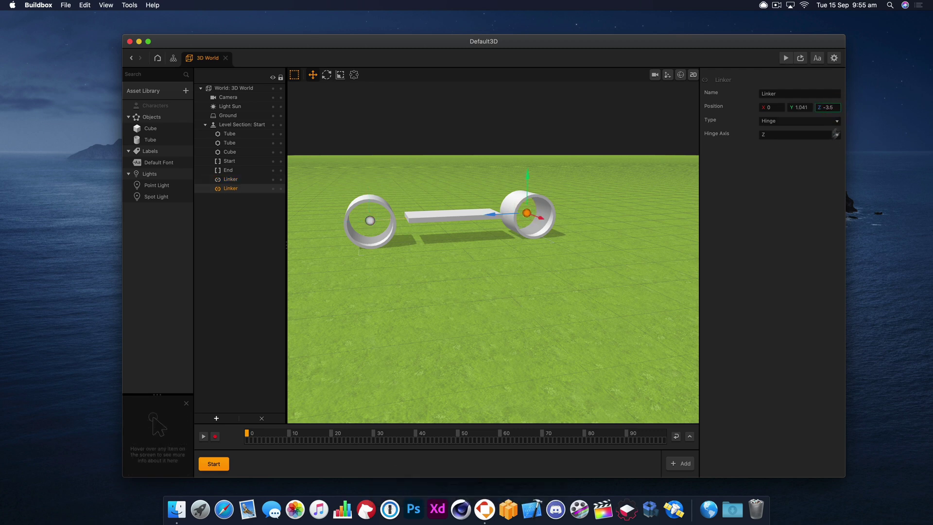
pyautogui.click(803, 106)
pyautogui.press('super+a')
pyautogui.write('1')
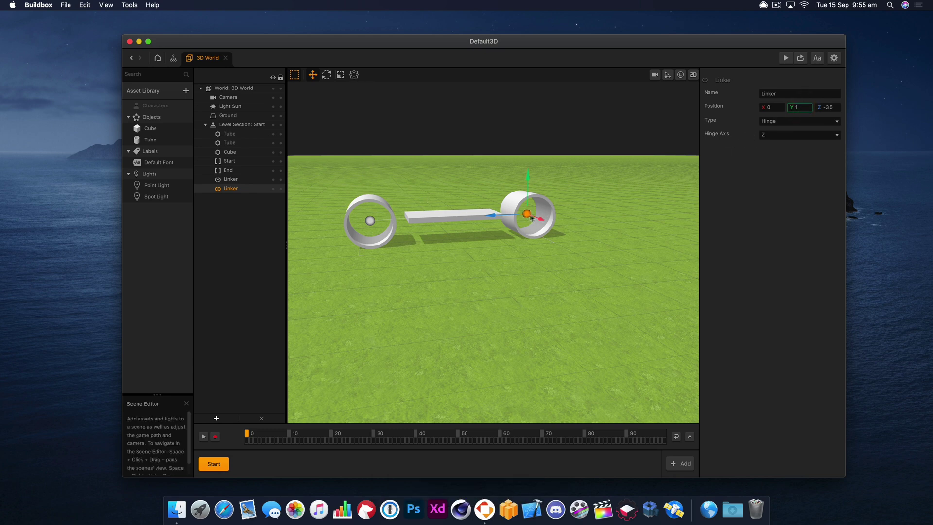
# - Rename the second linker to GaryLinker
pyautogui.moveTo(782, 95); pyautogui.dragTo(749, 92)
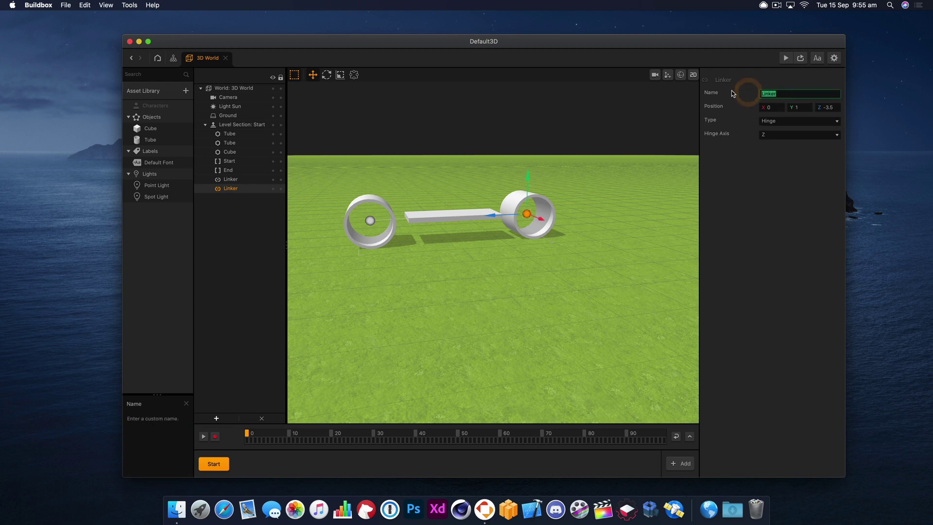
pyautogui.hotkey('shift', 'Left')
pyautogui.write('Gary')
pyautogui.press('Return')
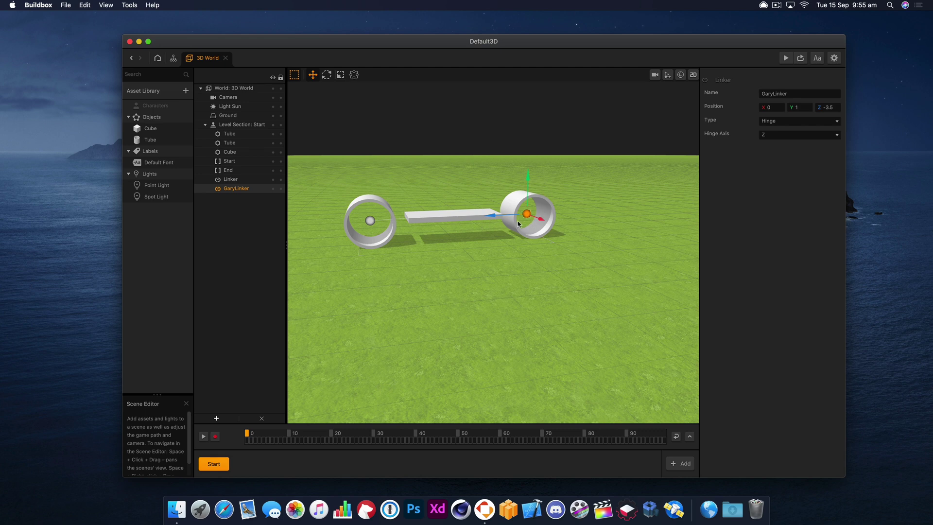
# - Add a Touch node to the Cube asset's node map and enable it from the Start node's Created output
pyautogui.doubleClick(153, 130)
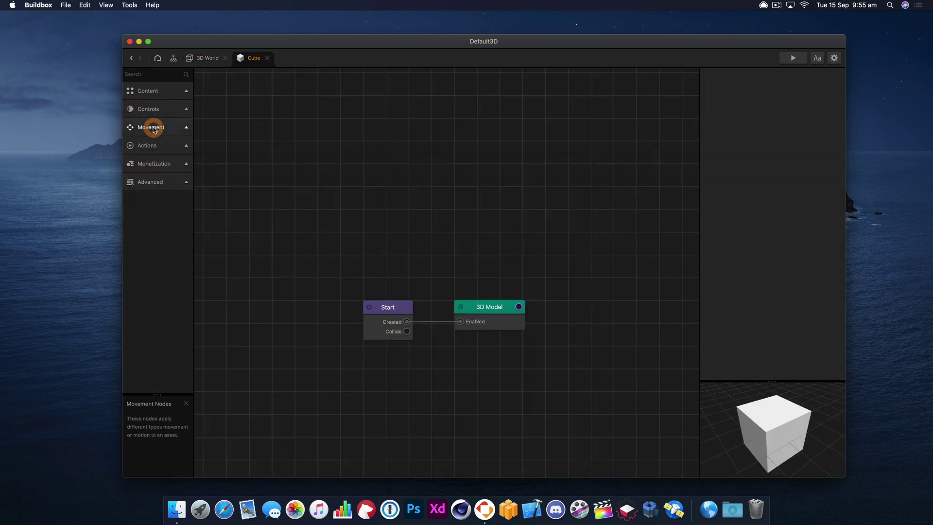
pyautogui.click(162, 75)
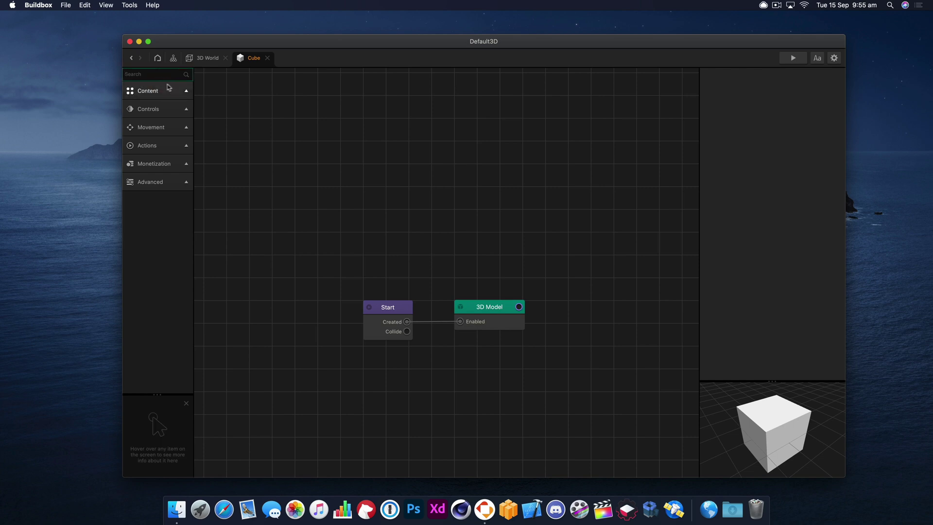
pyautogui.click(171, 91)
pyautogui.click(176, 96)
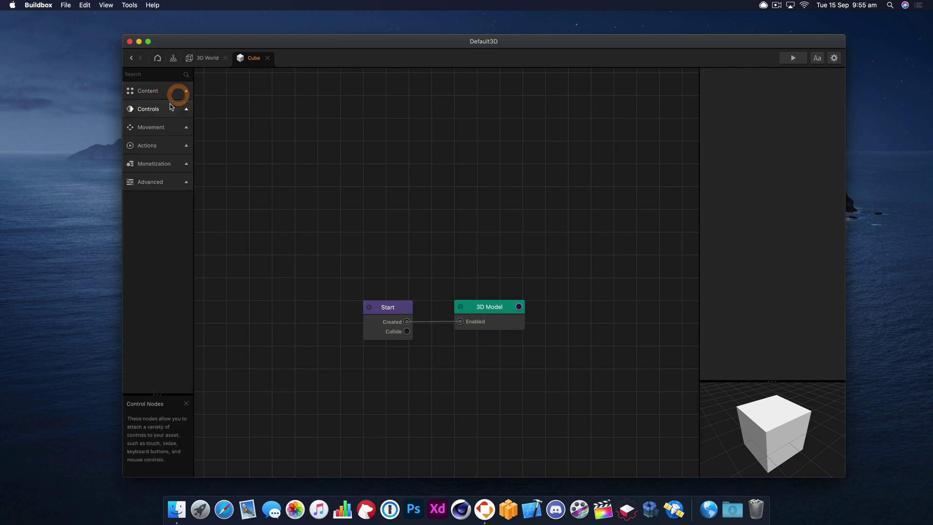
pyautogui.click(170, 106)
pyautogui.moveTo(151, 135); pyautogui.dragTo(461, 249)
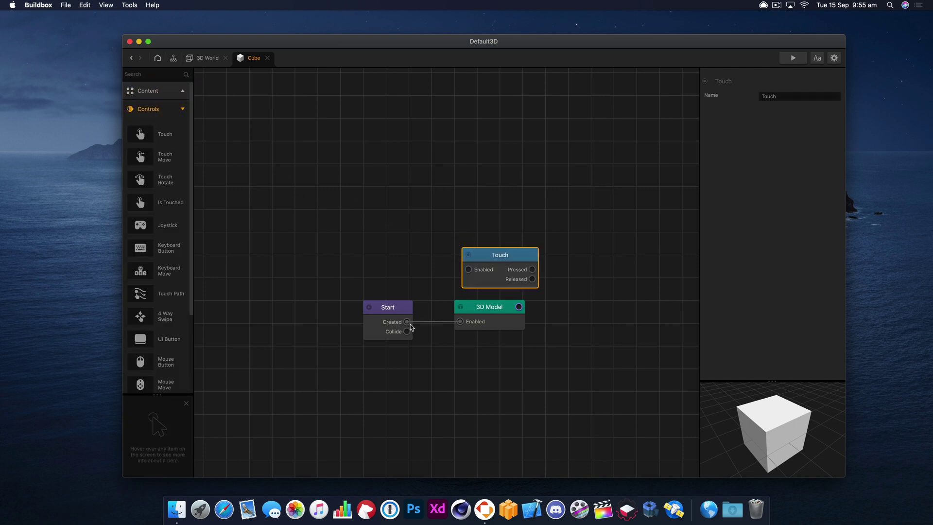
pyautogui.moveTo(407, 331); pyautogui.dragTo(487, 235)
# - Add a Motor node to the Cube's node map and connect the Touch node's Pressed output to it
pyautogui.click(170, 79)
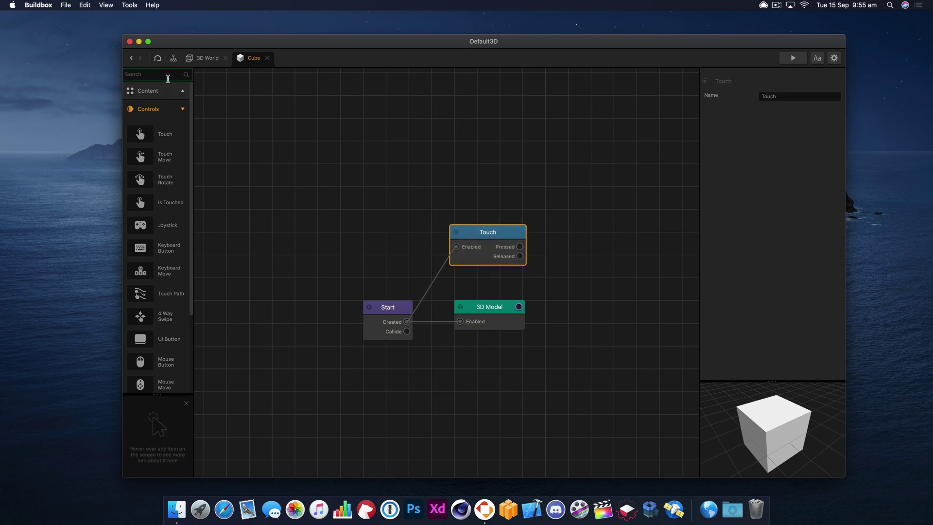
pyautogui.write('motor')
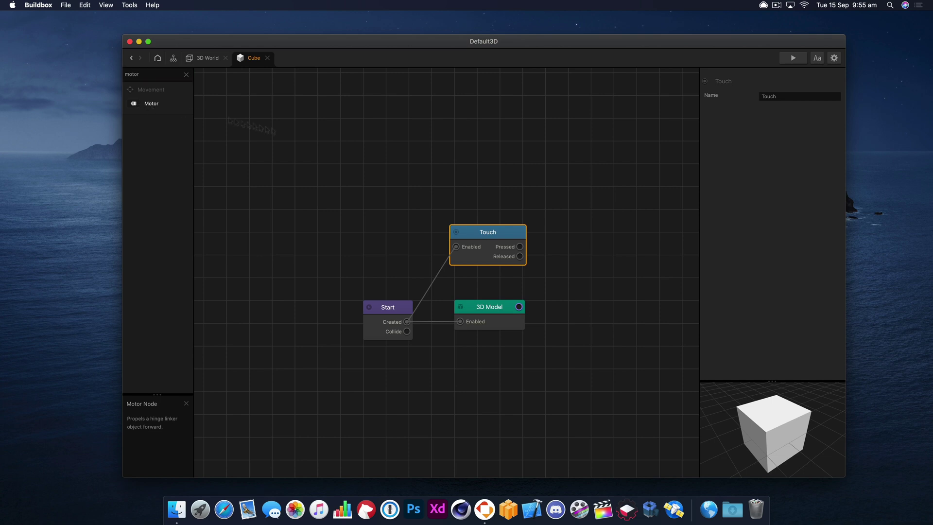
pyautogui.moveTo(271, 128); pyautogui.dragTo(586, 245)
pyautogui.moveTo(518, 247); pyautogui.dragTo(518, 246)
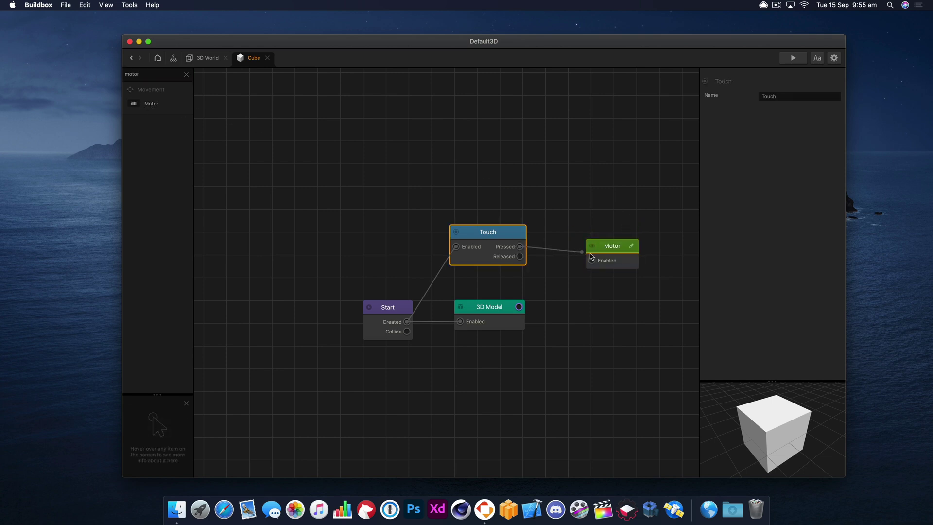
pyautogui.moveTo(593, 261); pyautogui.dragTo(595, 223)
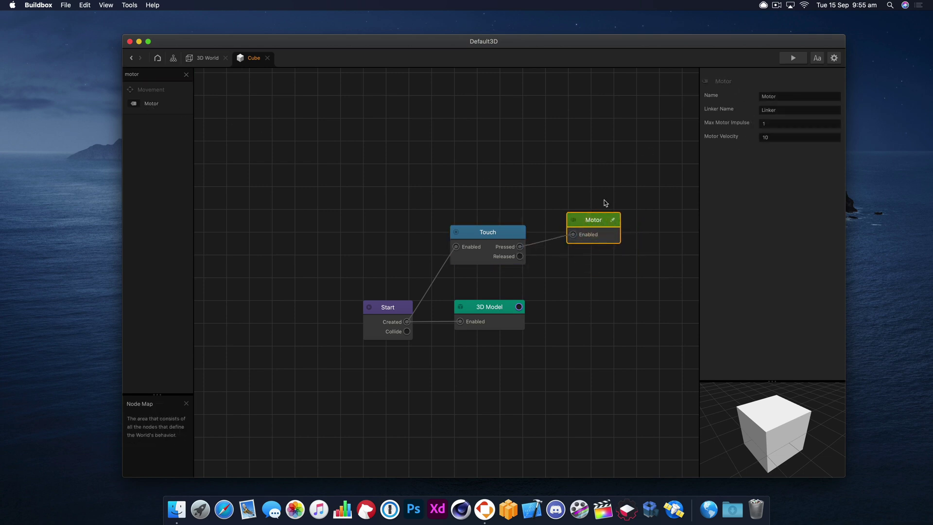
# - Preview the game, test the motor by touching the scene, and close the preview
pyautogui.click(794, 58)
pyautogui.click(227, 200)
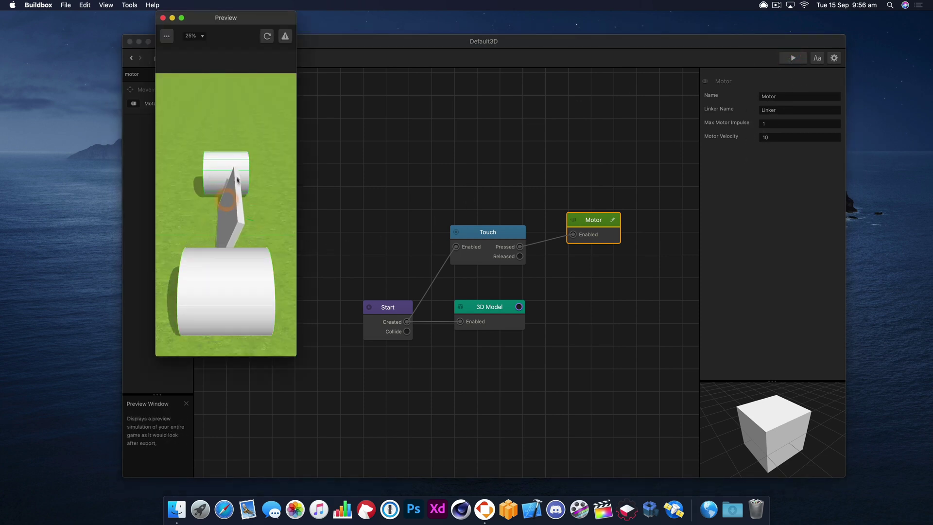
pyautogui.click(163, 18)
# - Set the Motor node's linker name to GaryLinker and check it against the negative-end linker in the 3D World
pyautogui.moveTo(787, 110)
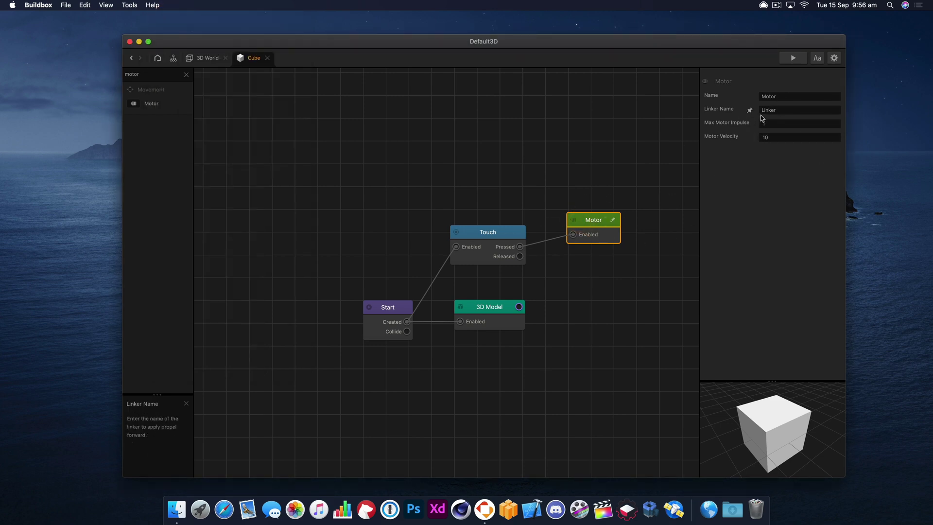
pyautogui.click(777, 107)
pyautogui.write('Gary')
pyautogui.press('Return')
pyautogui.click(208, 59)
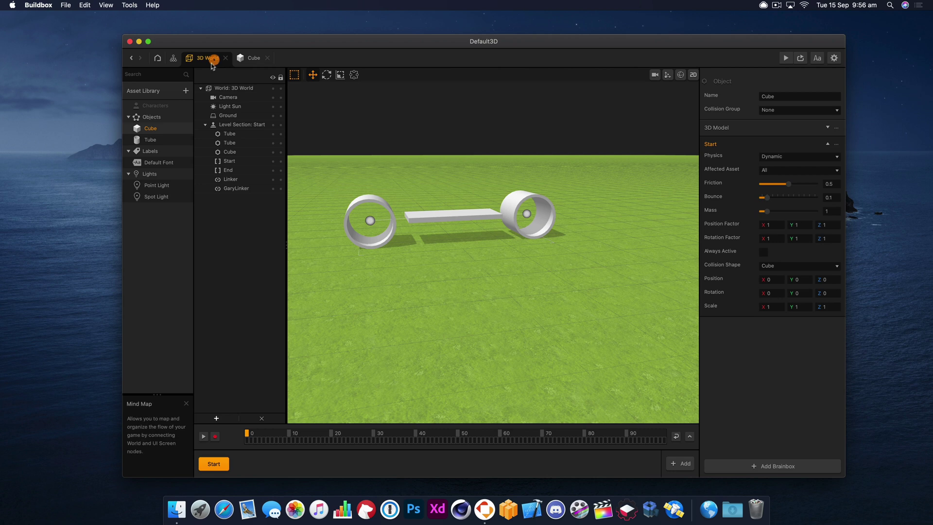
pyautogui.click(528, 215)
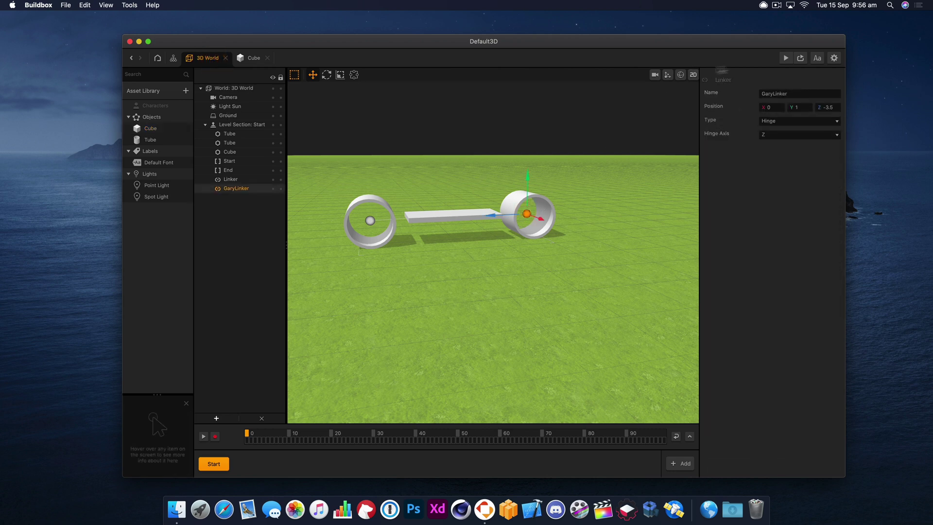
# - Check the current framing in a preview and reposition the game camera for a farther side view of the vehicle
pyautogui.click(786, 58)
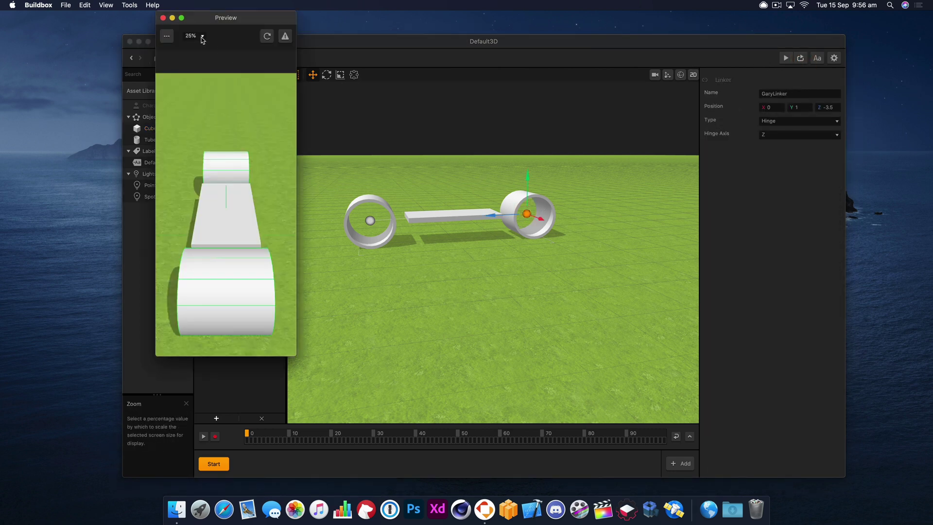
pyautogui.click(164, 19)
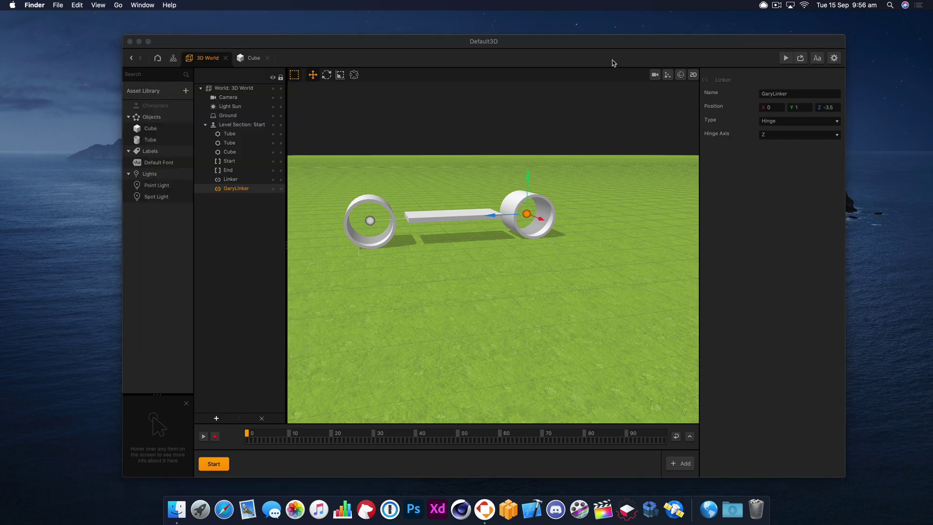
pyautogui.click(655, 76)
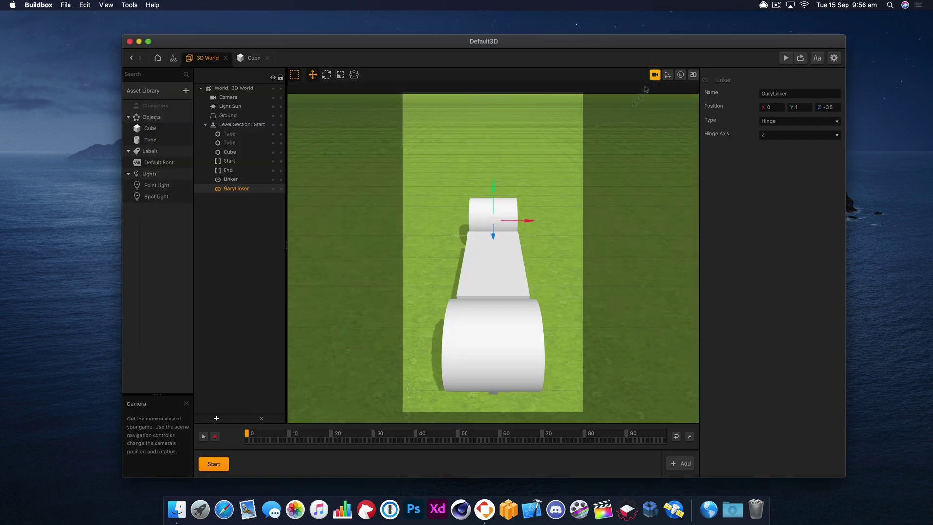
pyautogui.moveTo(537, 252); pyautogui.dragTo(499, 258, button='right')
pyautogui.scroll(-3, 508, 246)
pyautogui.scroll(-2, 499, 258)
pyautogui.moveTo(526, 268); pyautogui.dragTo(517, 270)
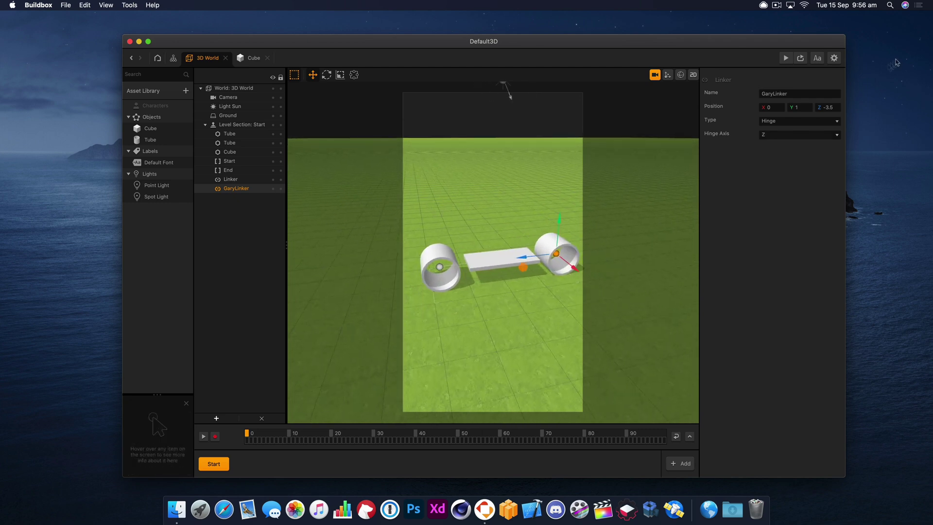
# - Set the hinge axis of both GaryLinker and the other linker to X, testing the hinges in the preview
pyautogui.click(786, 58)
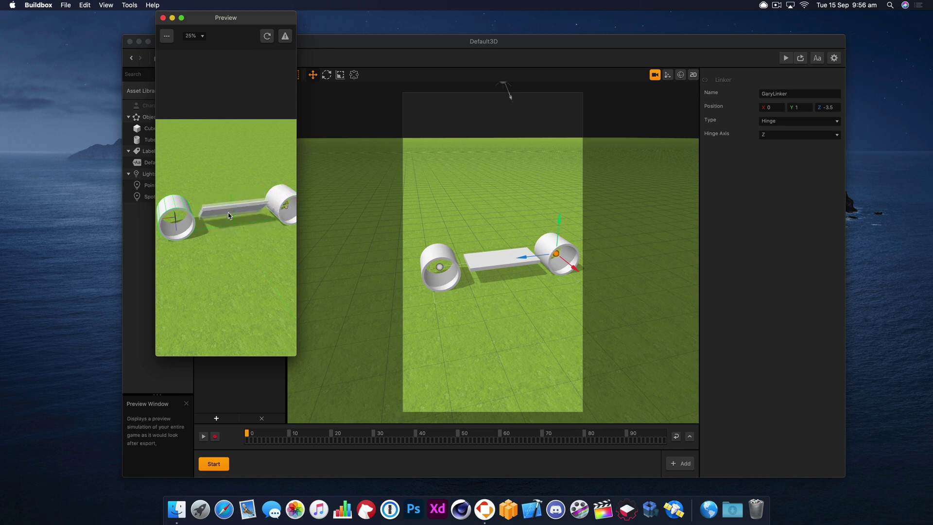
pyautogui.click(788, 134)
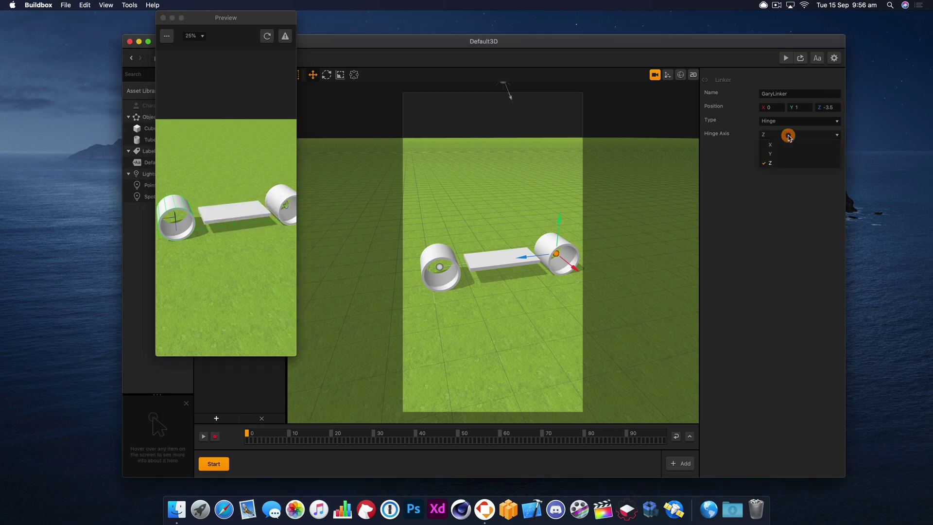
pyautogui.click(787, 145)
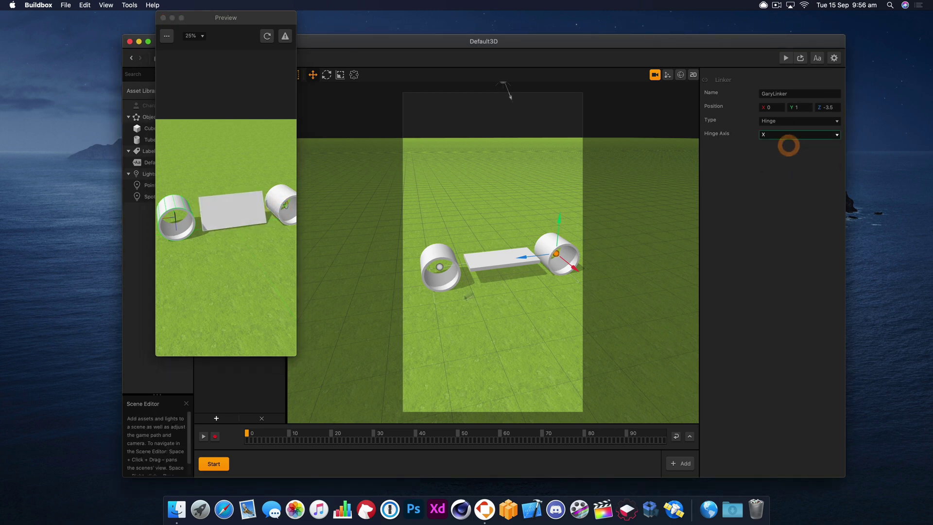
pyautogui.click(440, 267)
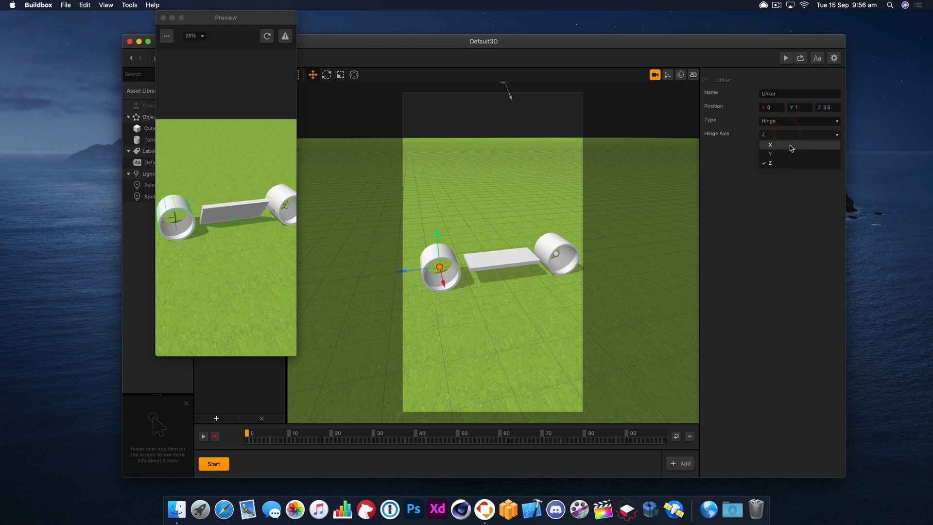
pyautogui.click(267, 36)
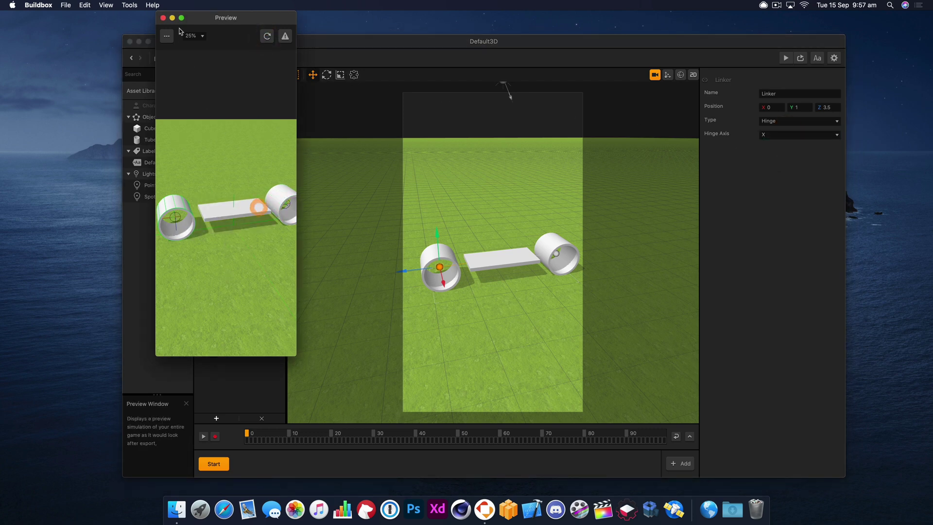
pyautogui.click(163, 18)
# - Compare the physics settings of the Cube and Tube assets and set the Tube's physics to Dynamic
pyautogui.click(509, 264)
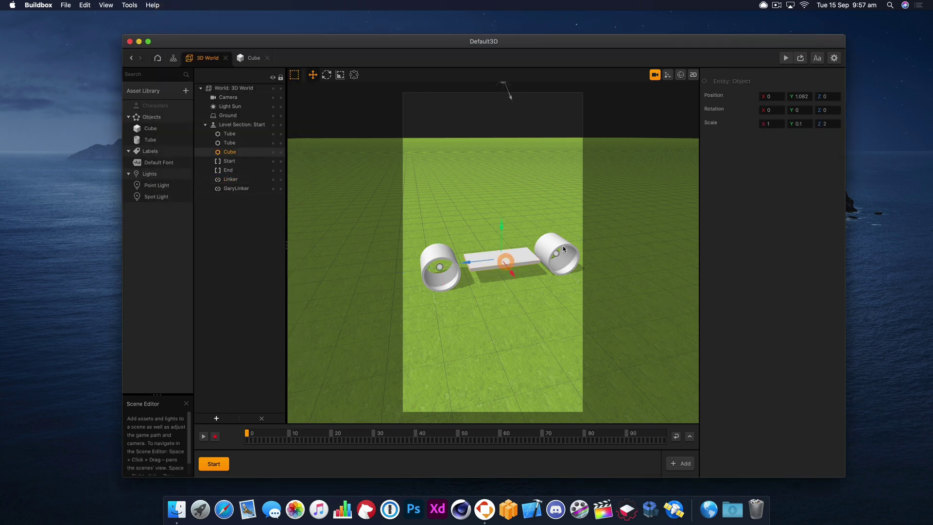
pyautogui.click(563, 247)
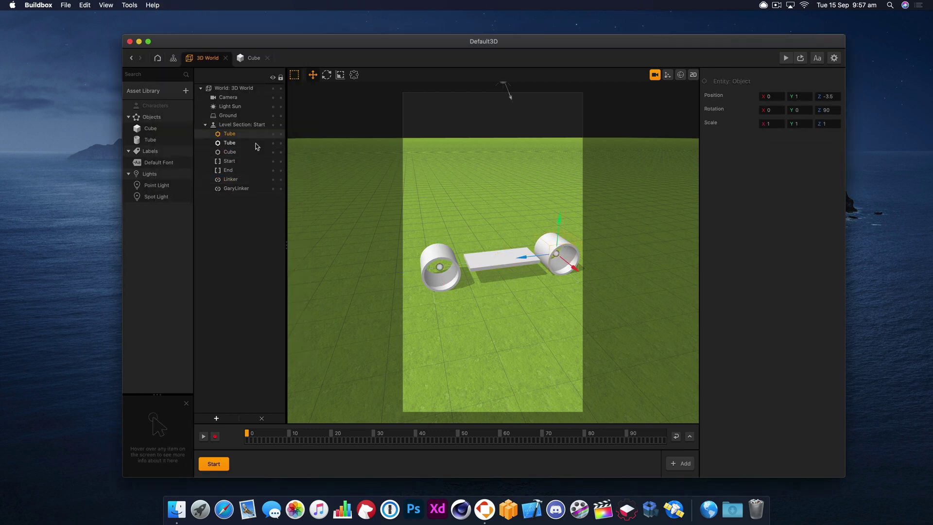
pyautogui.click(150, 140)
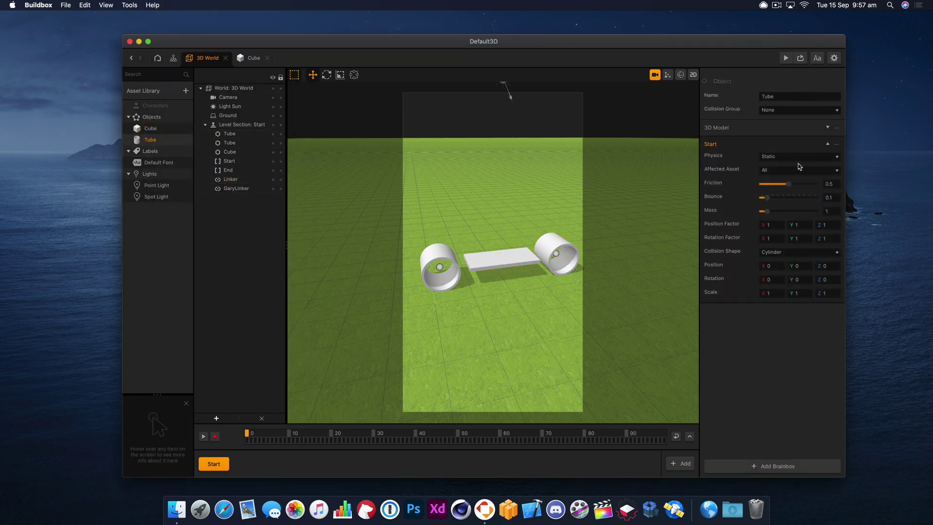
pyautogui.click(509, 256)
pyautogui.click(152, 128)
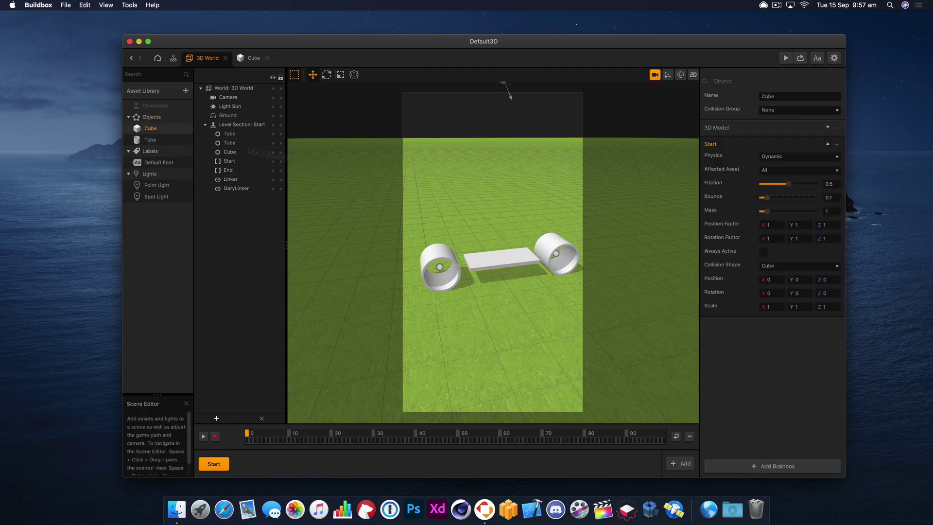
pyautogui.click(150, 140)
pyautogui.click(797, 157)
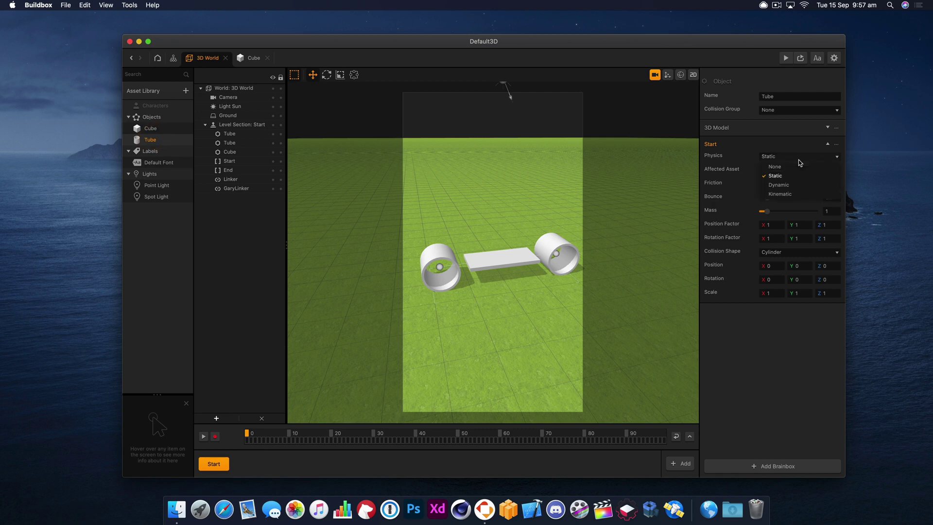
pyautogui.click(793, 183)
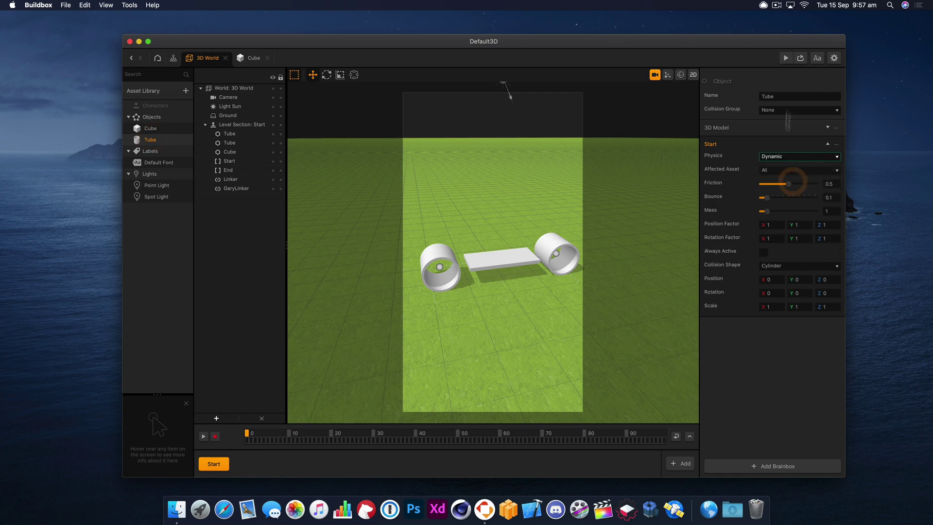
# - Test the motor in the preview by touching the scene, and reframe the game camera from farther away
pyautogui.click(801, 58)
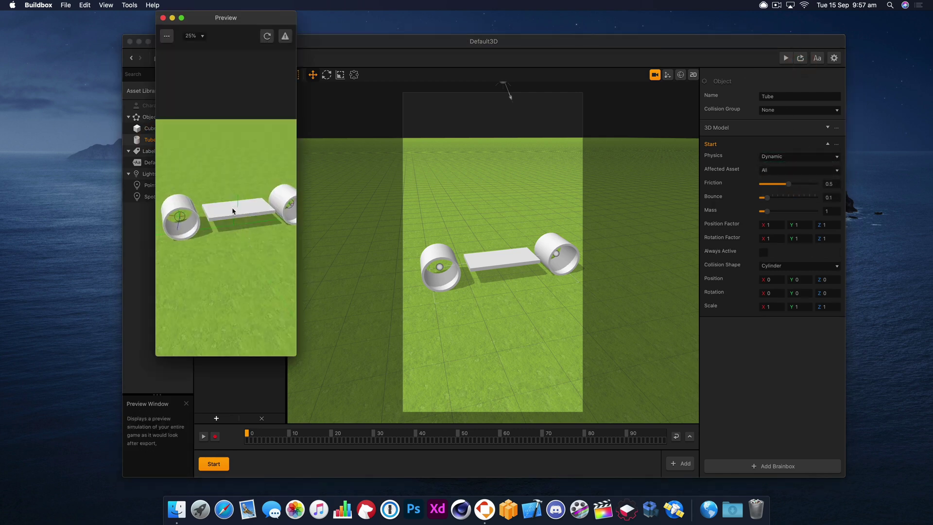
pyautogui.click(239, 184)
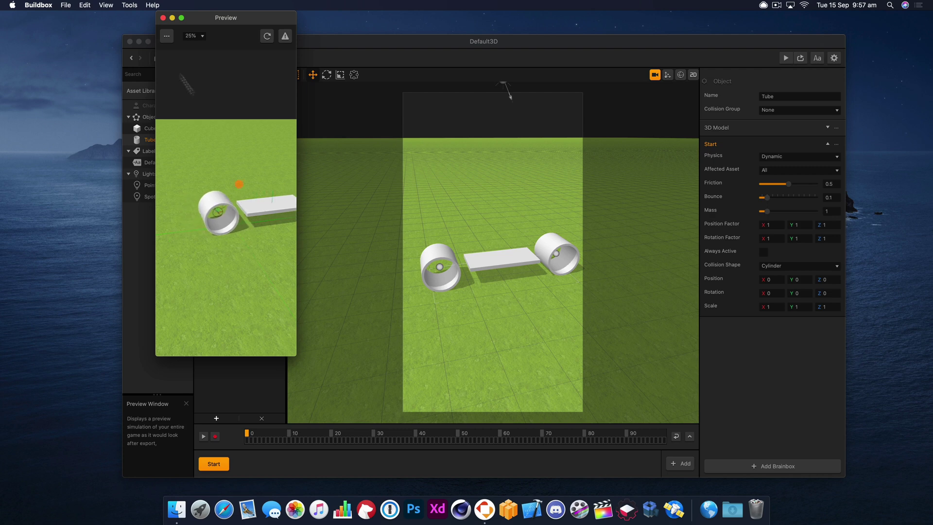
pyautogui.click(162, 18)
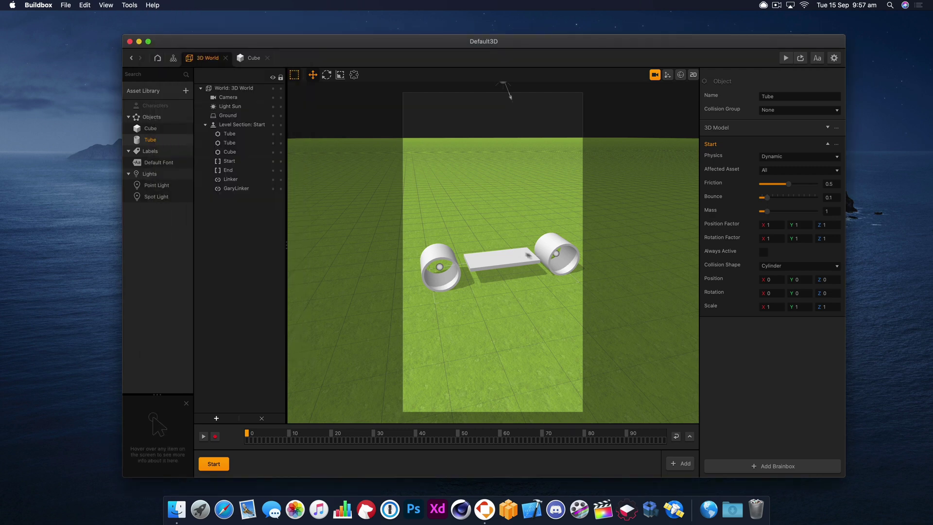
pyautogui.scroll(-3, 517, 240)
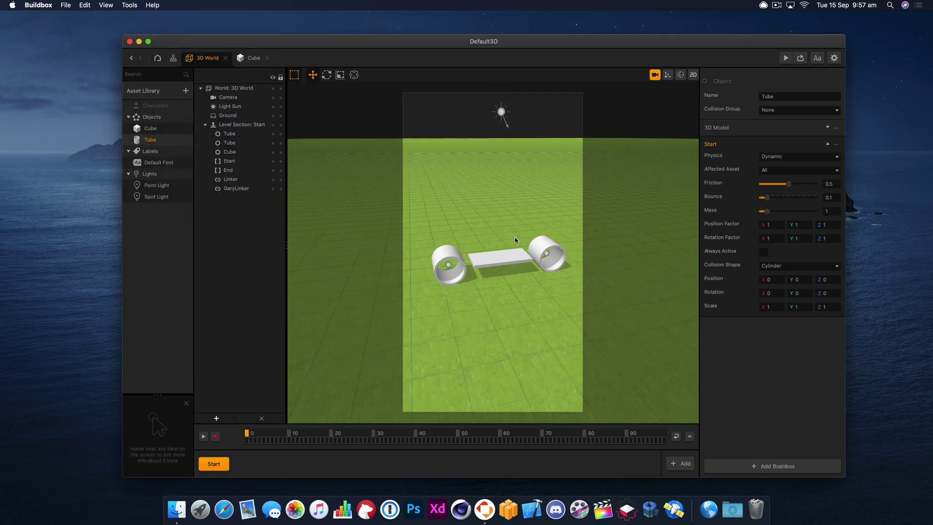
pyautogui.moveTo(526, 250)
pyautogui.mouseDown(button='middle')
pyautogui.moveTo(559, 248)
pyautogui.moveTo(525, 255)
pyautogui.mouseUp(button='middle')
pyautogui.click(520, 256)
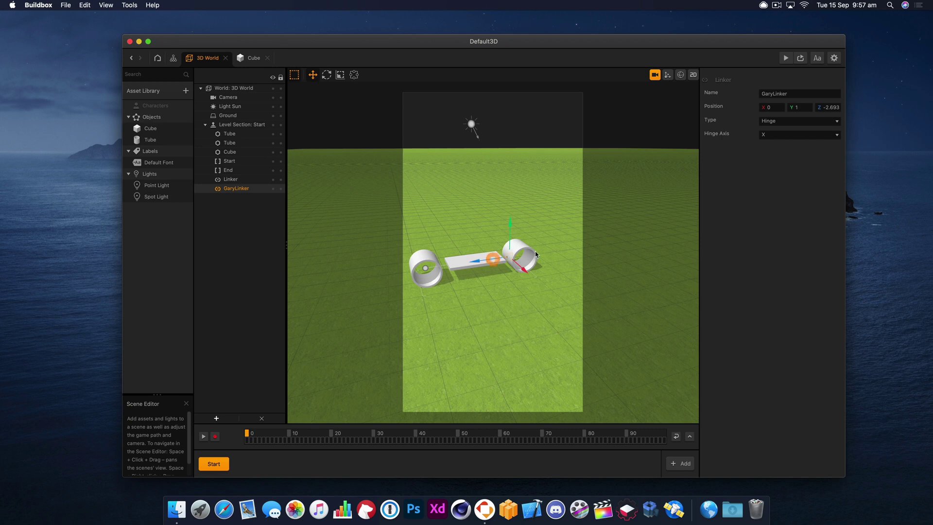
pyautogui.click(800, 58)
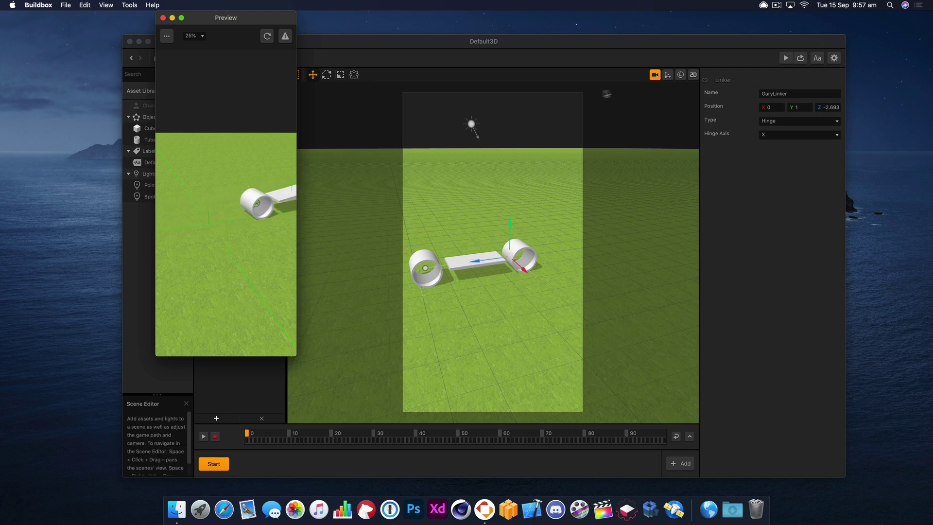
pyautogui.click(470, 125)
pyautogui.press('super+z')
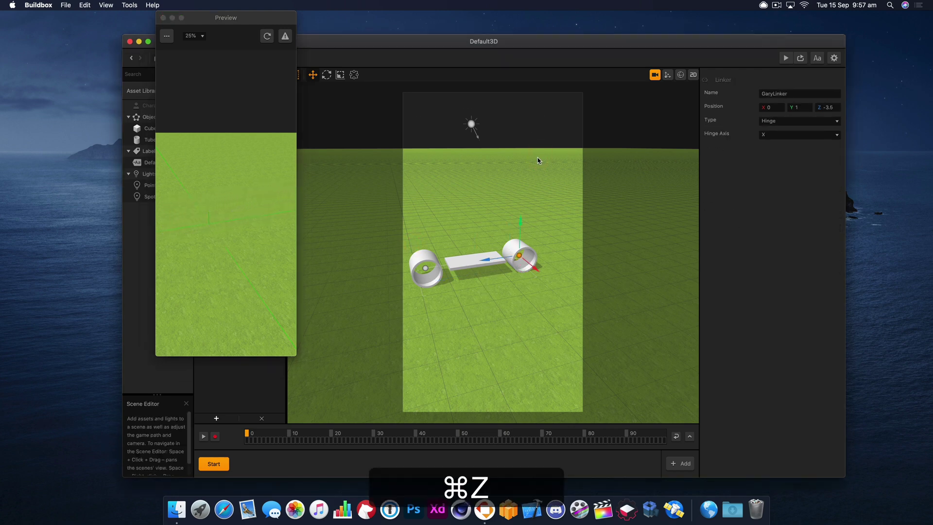
# - Restart the preview and arrange its window side by side with the editor window
pyautogui.click(268, 36)
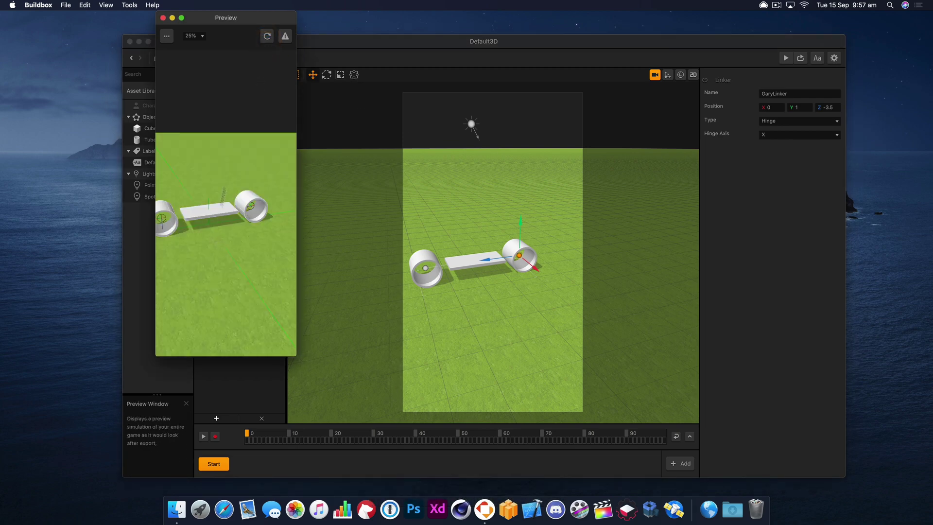
pyautogui.moveTo(216, 19); pyautogui.dragTo(80, 75)
pyautogui.moveTo(283, 40); pyautogui.dragTo(345, 38)
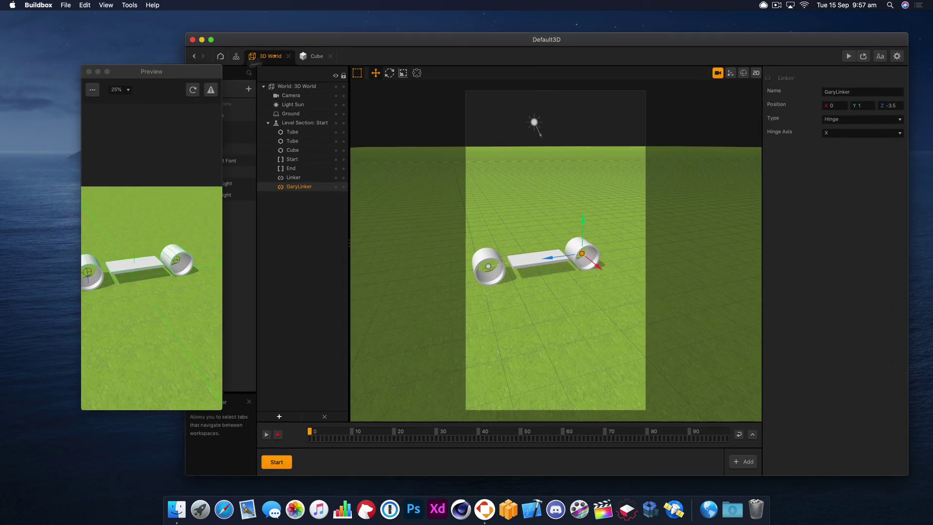
pyautogui.moveTo(209, 72); pyautogui.dragTo(154, 78)
# - Open the Cube asset's node map and set the Motor node's motor velocity to 100
pyautogui.click(217, 131)
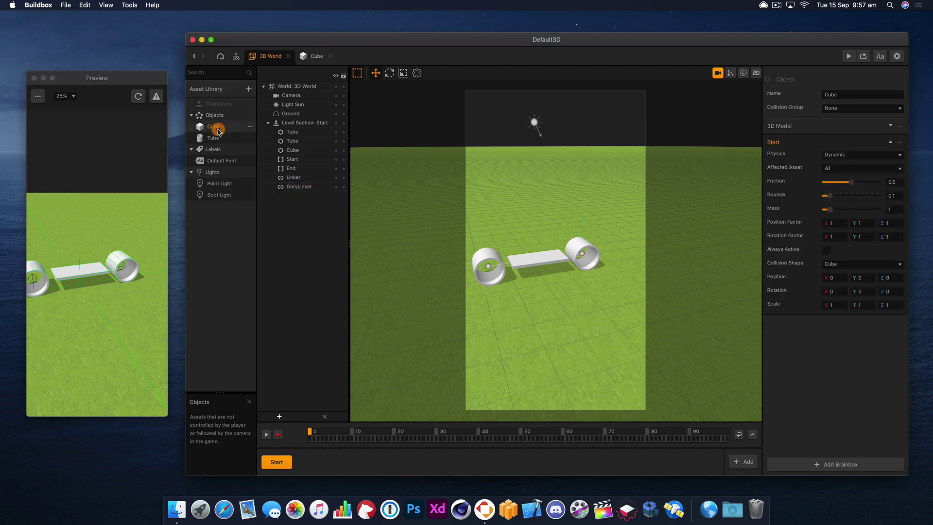
pyautogui.doubleClick(217, 130)
pyautogui.moveTo(660, 181); pyautogui.dragTo(667, 194)
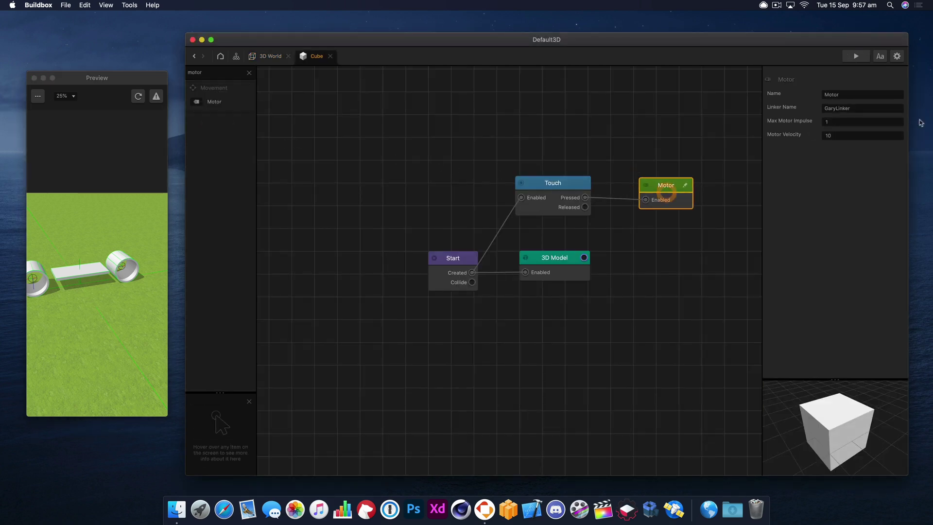
pyautogui.moveTo(836, 135); pyautogui.dragTo(773, 135)
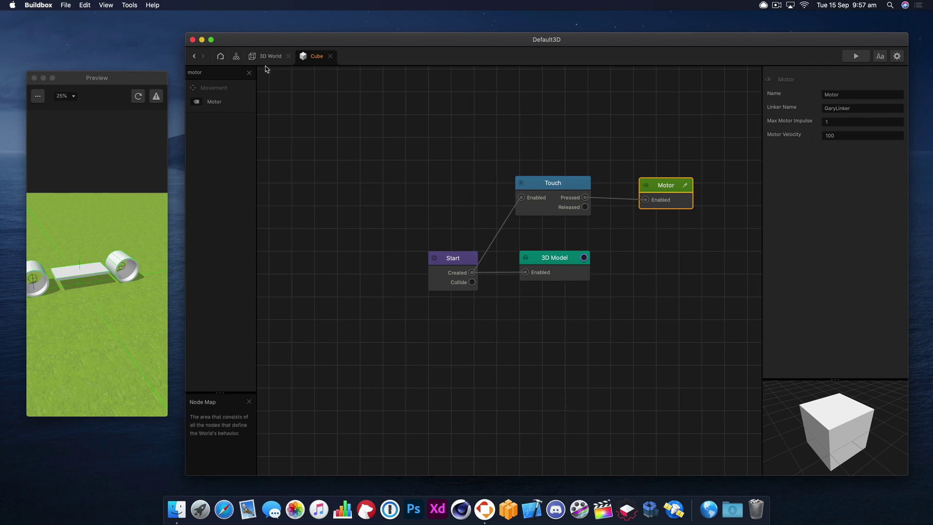
# - Restart the preview and test the faster motor by touching the vehicle
pyautogui.click(139, 96)
pyautogui.moveTo(134, 77); pyautogui.dragTo(285, 42)
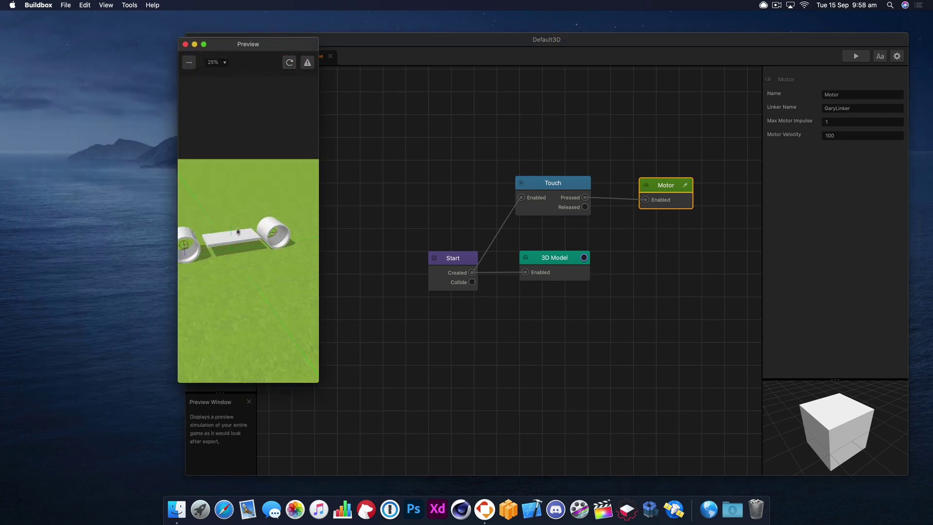
pyautogui.click(231, 237)
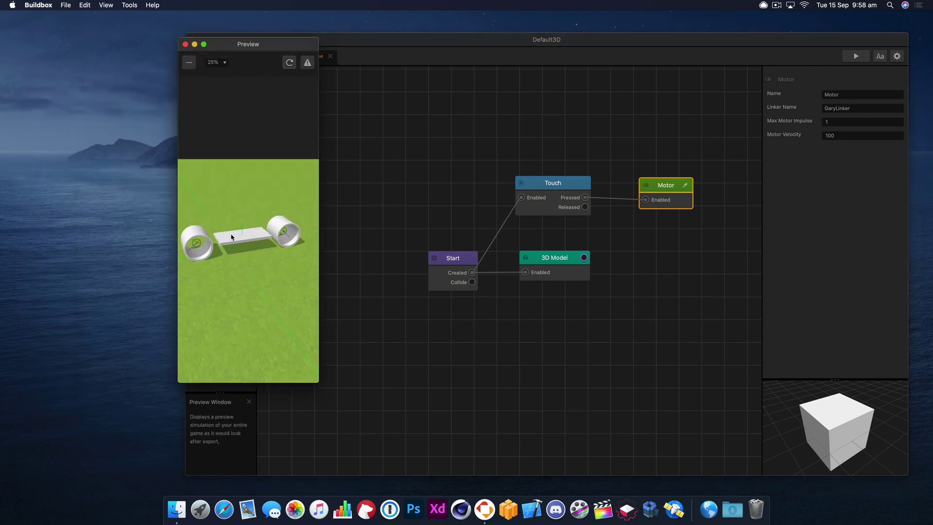